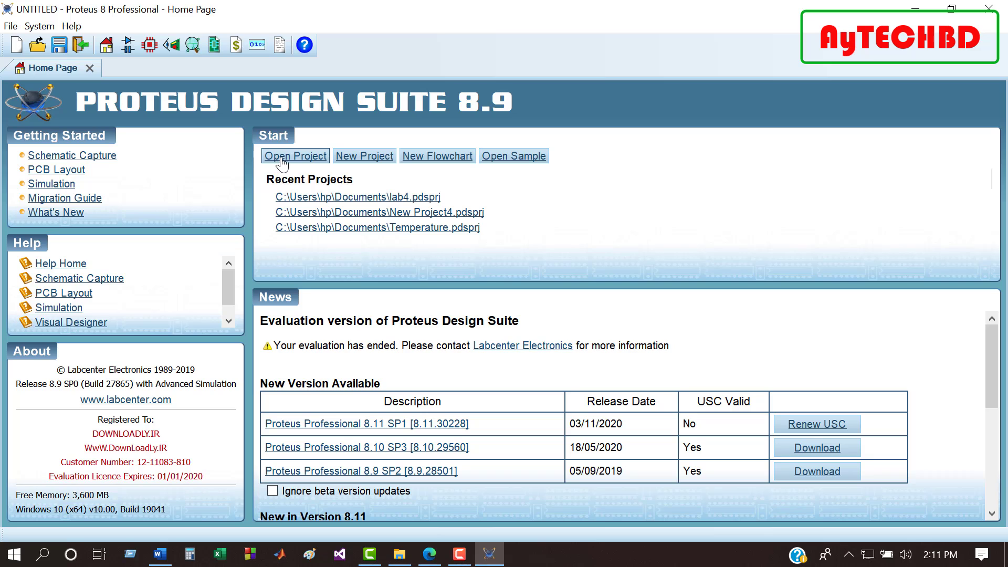
Start a new project and name it N111.pdsprj
left_click(366, 157)
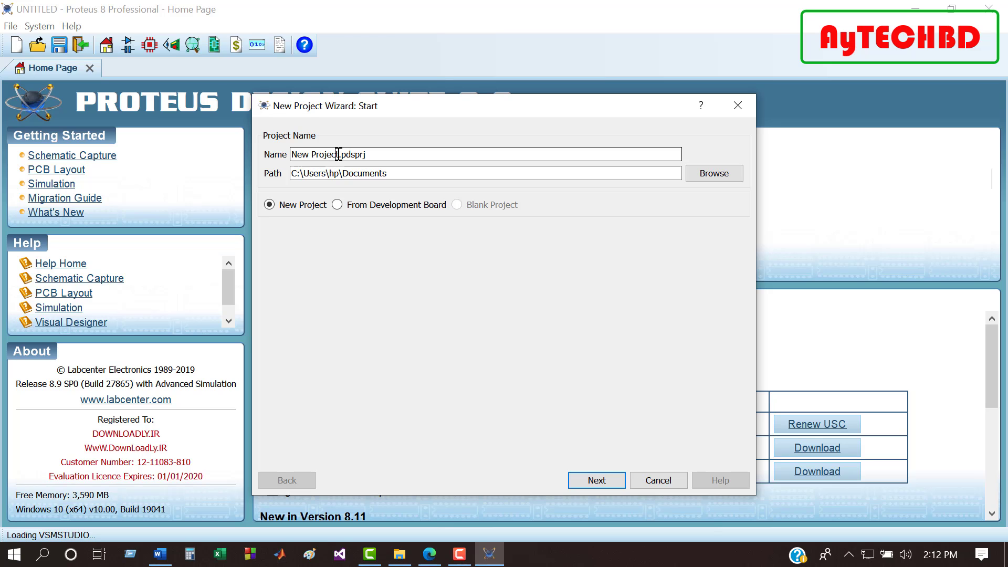
key("BackSpace")
key("BackSpace")
key("BackSpace")
key("BackSpace")
key("BackSpace")
key("BackSpace")
key("BackSpace")
key("BackSpace")
key("BackSpace")
key("BackSpace")
type("111")
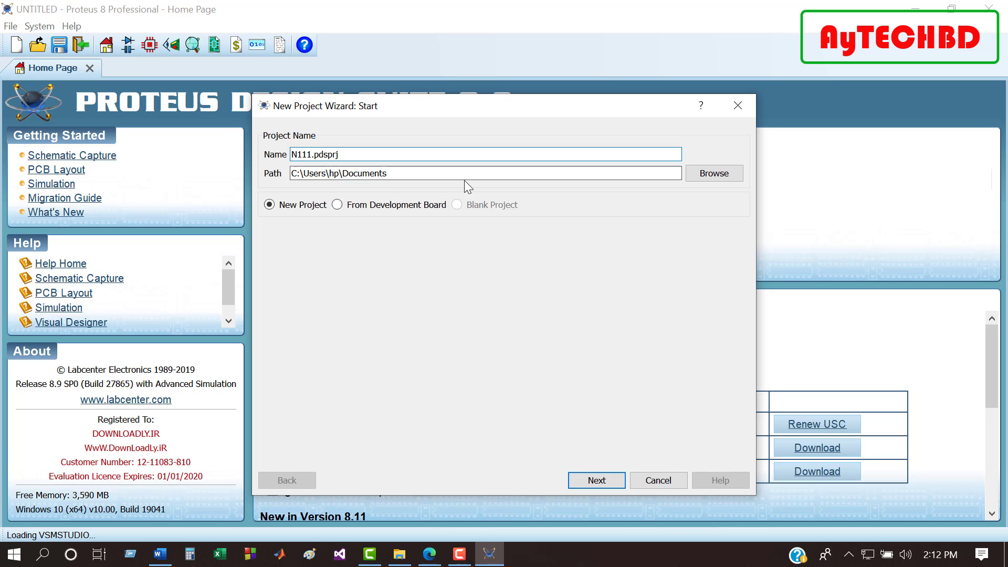
Set the project's save path to New folder on the Desktop
left_click(714, 174)
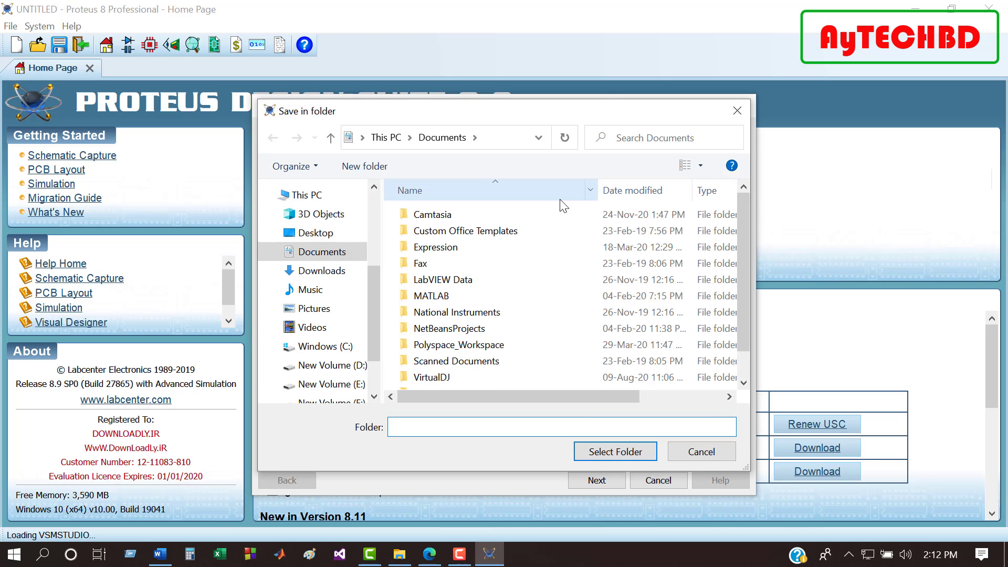
left_click(325, 235)
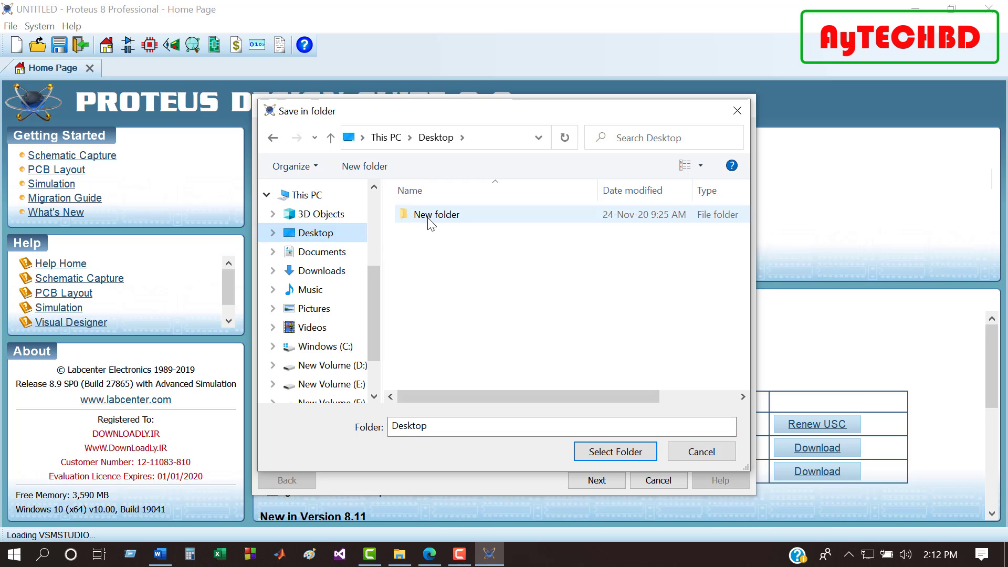
left_click(431, 215)
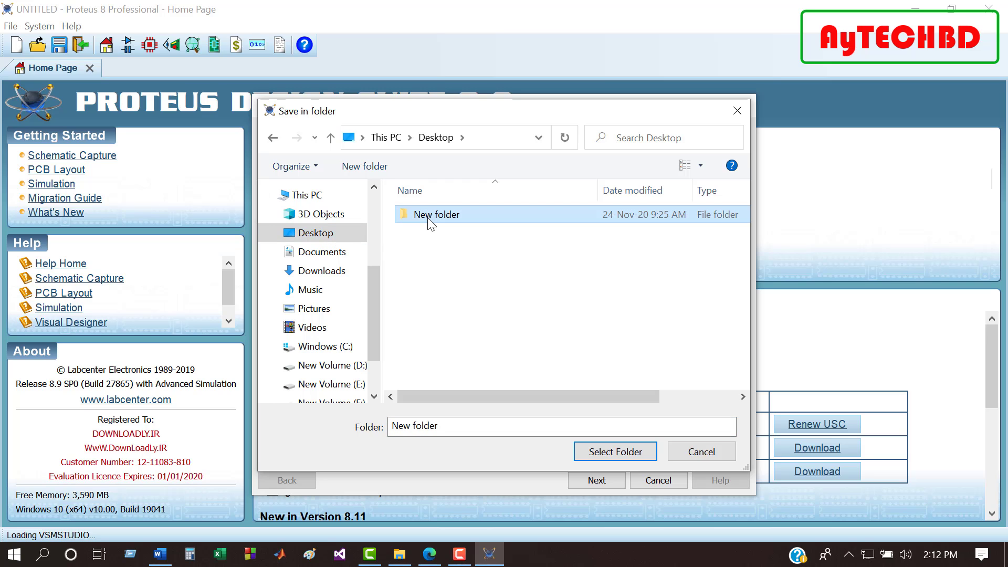
left_click(616, 452)
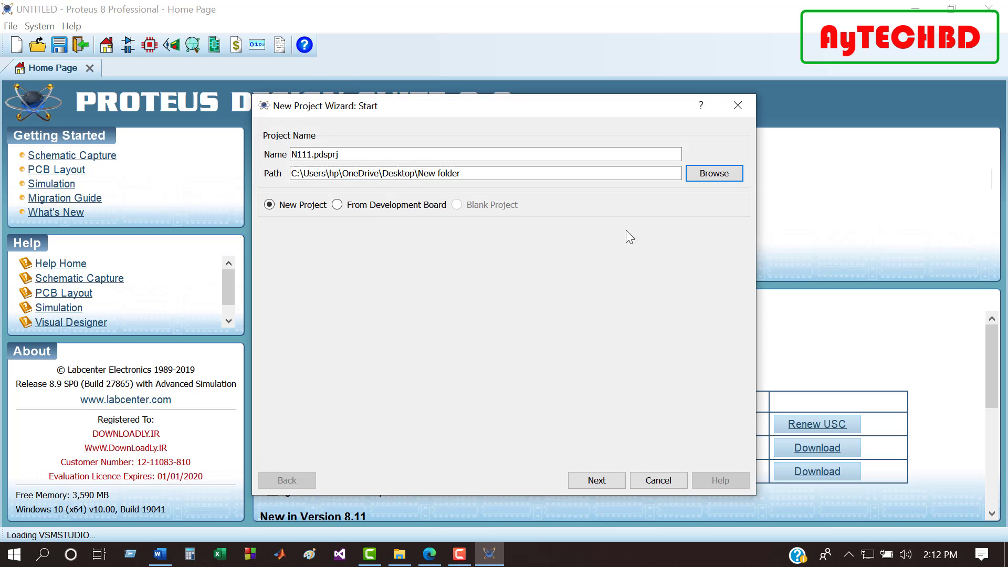
left_click(597, 484)
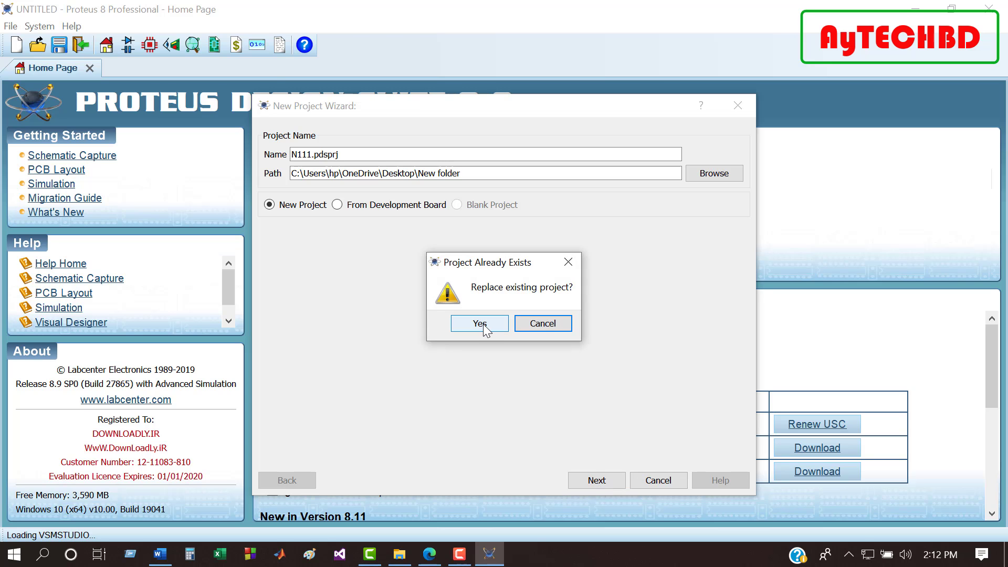
left_click(480, 324)
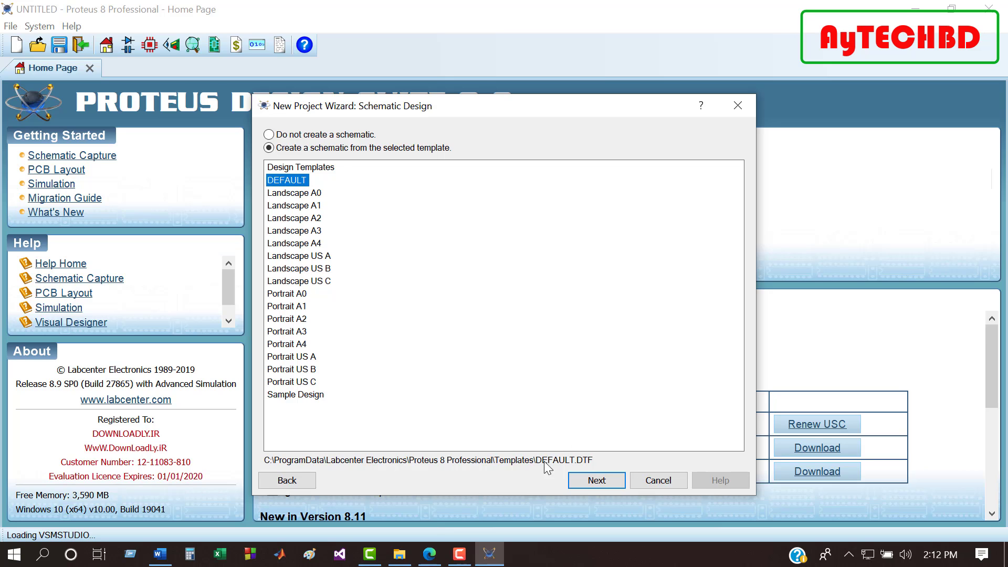
left_click(591, 484)
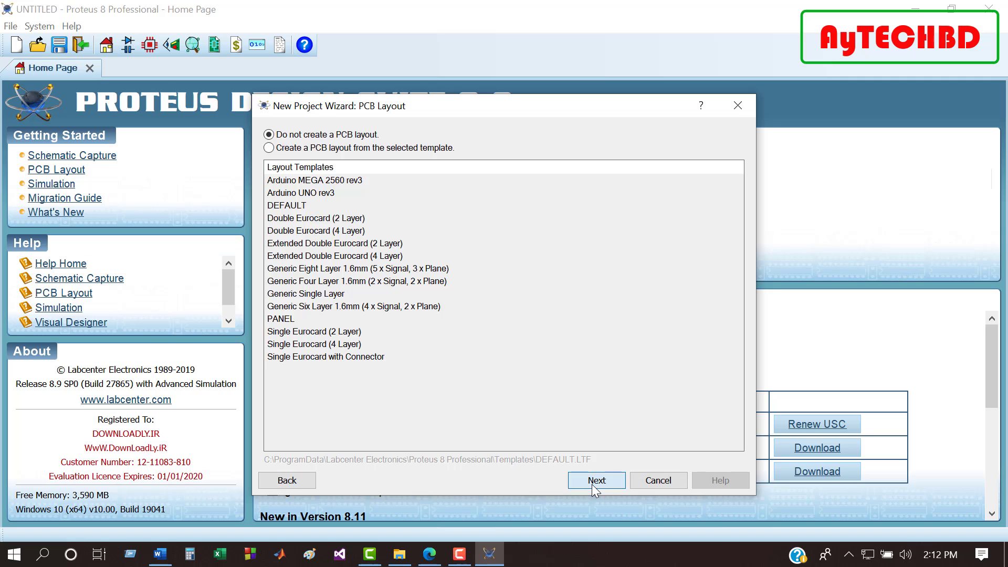
left_click(592, 485)
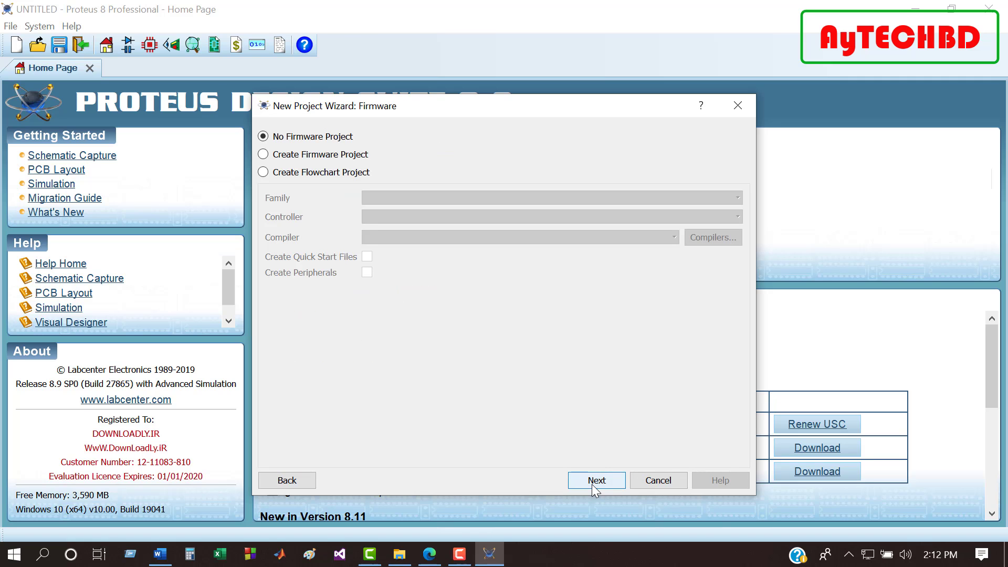
left_click(292, 481)
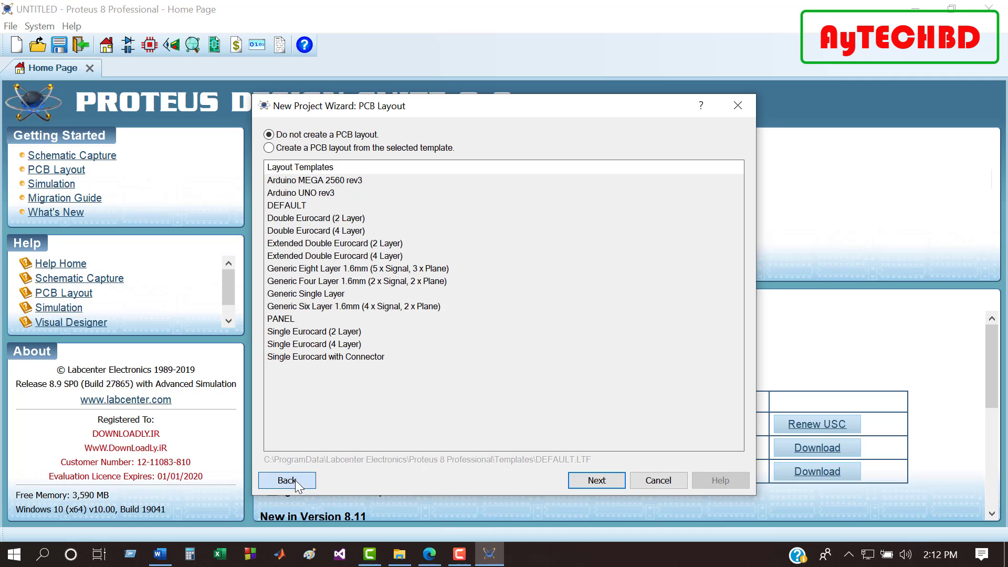
left_click(296, 481)
left_click(295, 481)
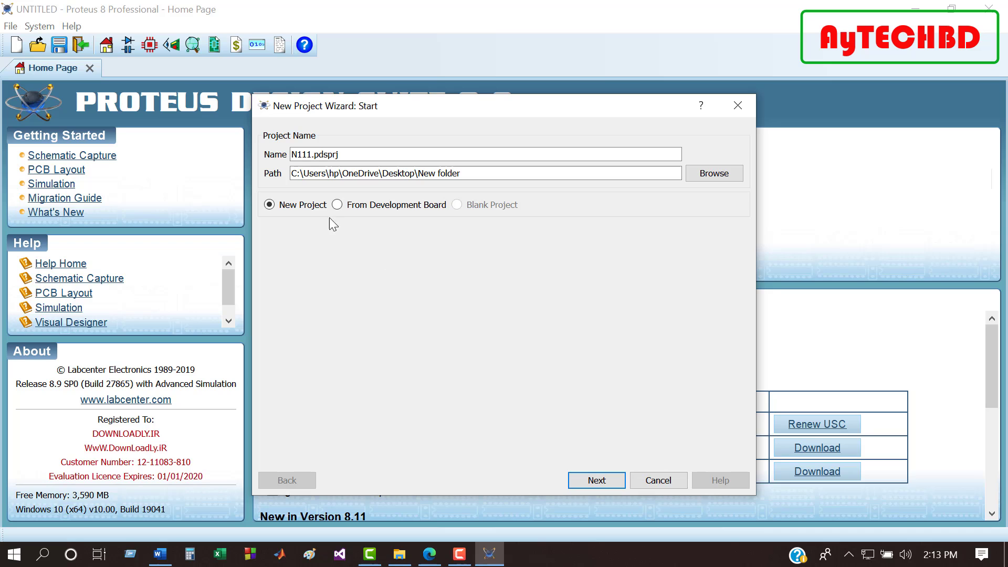
Rename the project N1111.pdsprj and accept the DEFAULT schematic template with no PCB layout
left_click(311, 155)
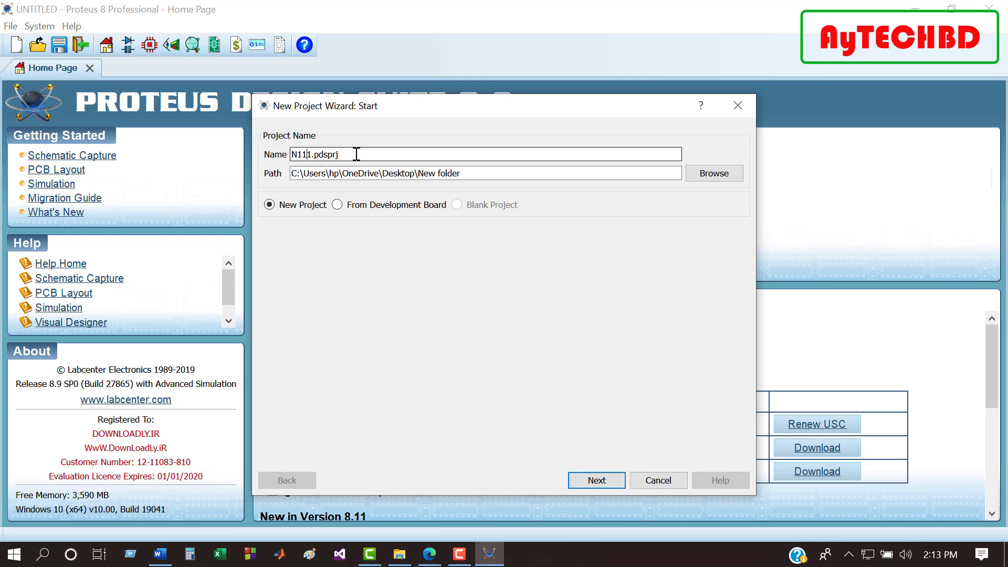
type("1")
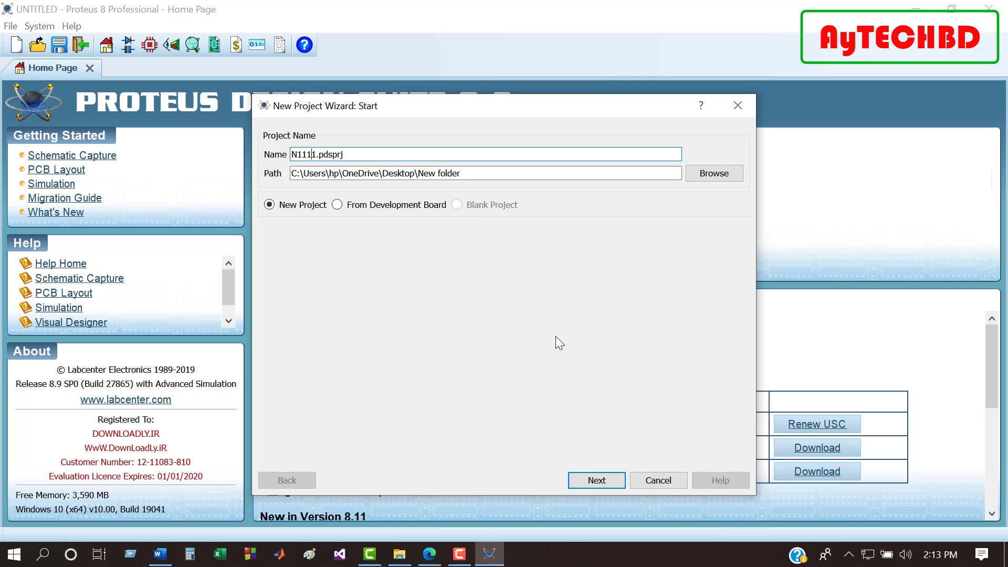
left_click(599, 479)
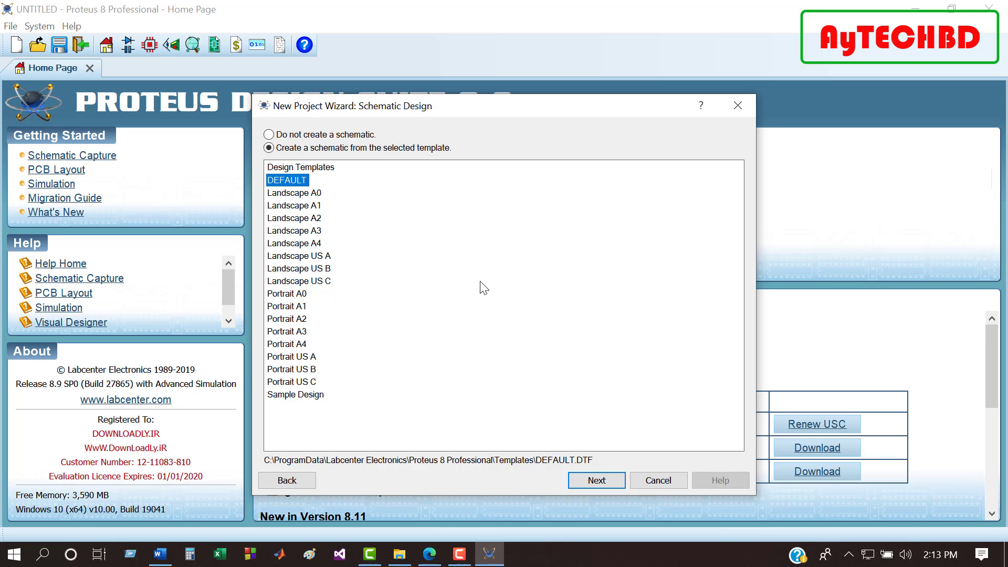
left_click(595, 483)
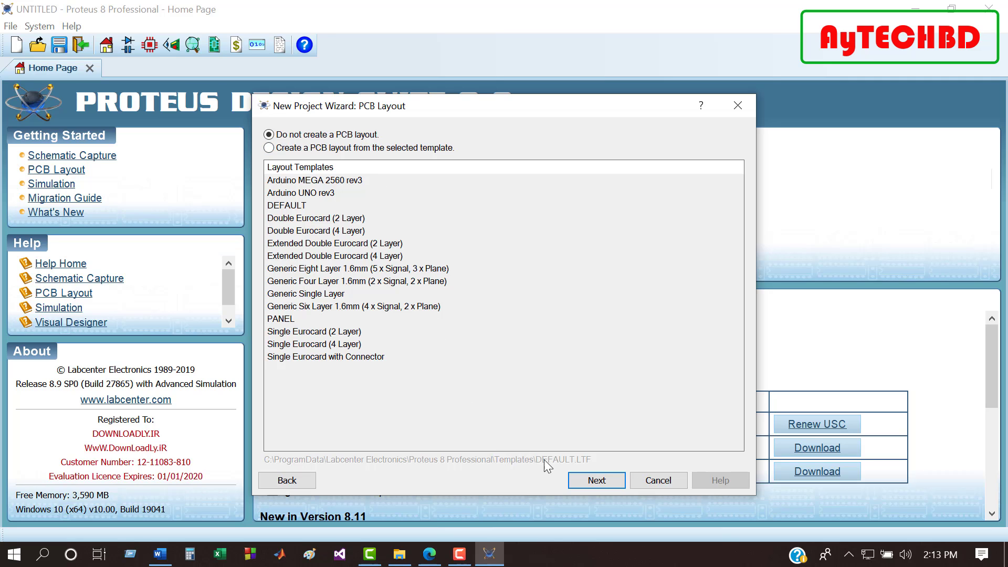
left_click(579, 483)
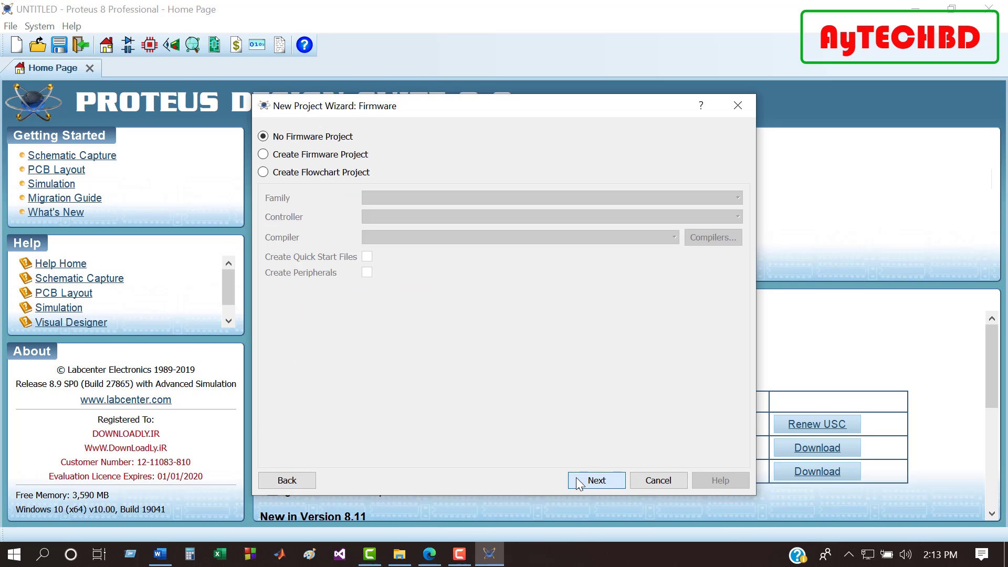
Include a flowchart project for the Arduino Uno with the Visual Designer for Arduino AVR compiler and finish creating the project
left_click(263, 174)
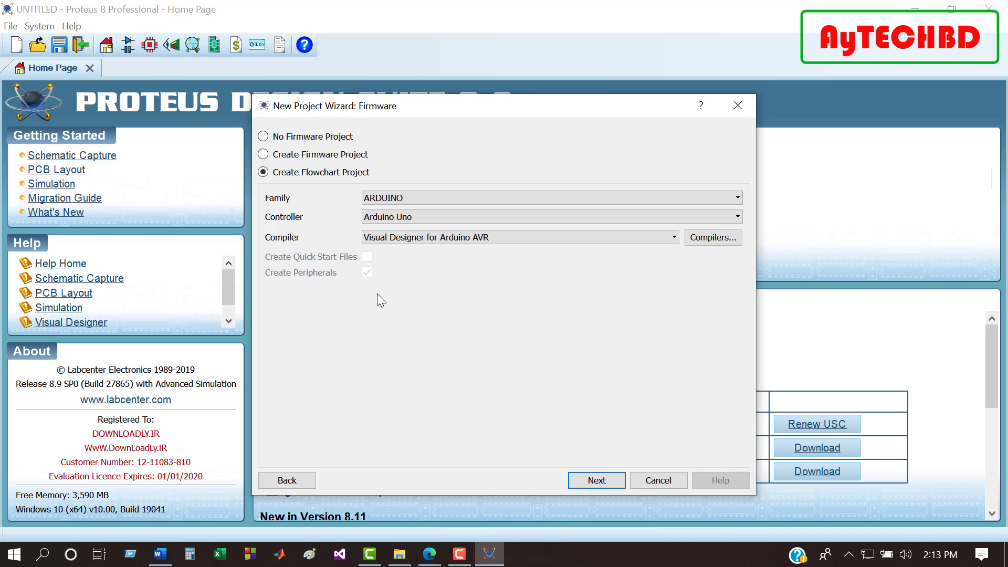
left_click(591, 483)
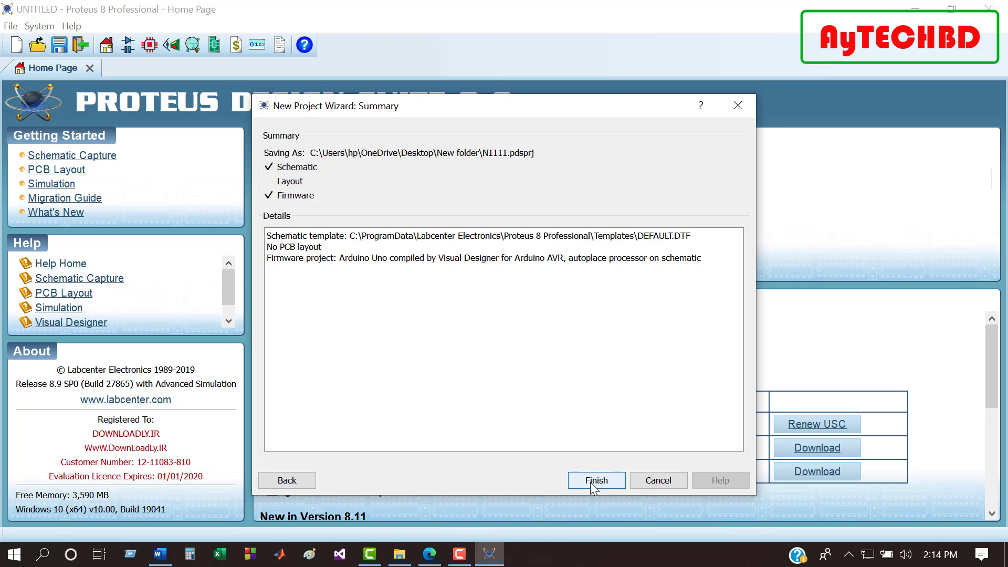
left_click(596, 481)
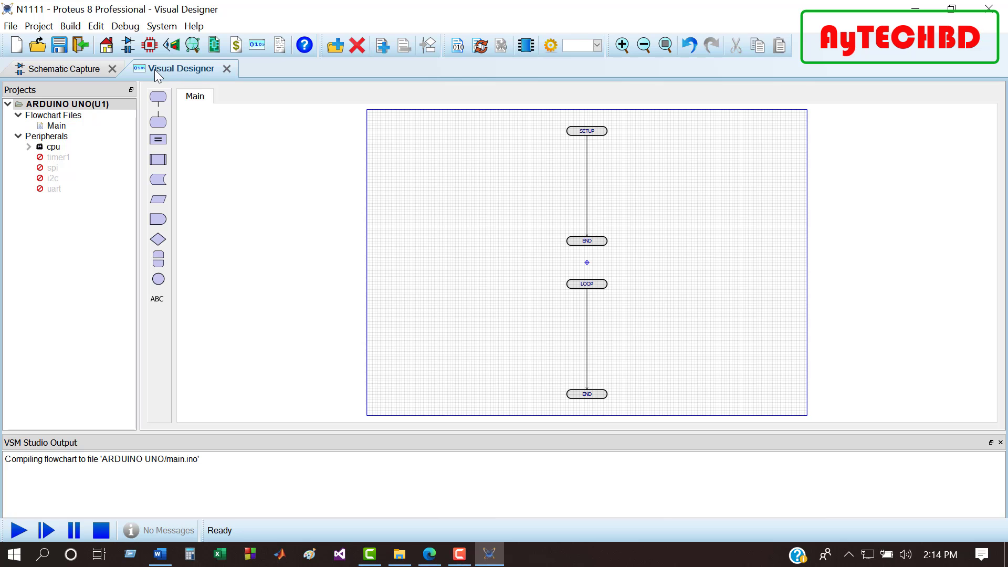
Switch to the schematic and start importing a project clip from the Grove snippets folder
left_click(65, 67)
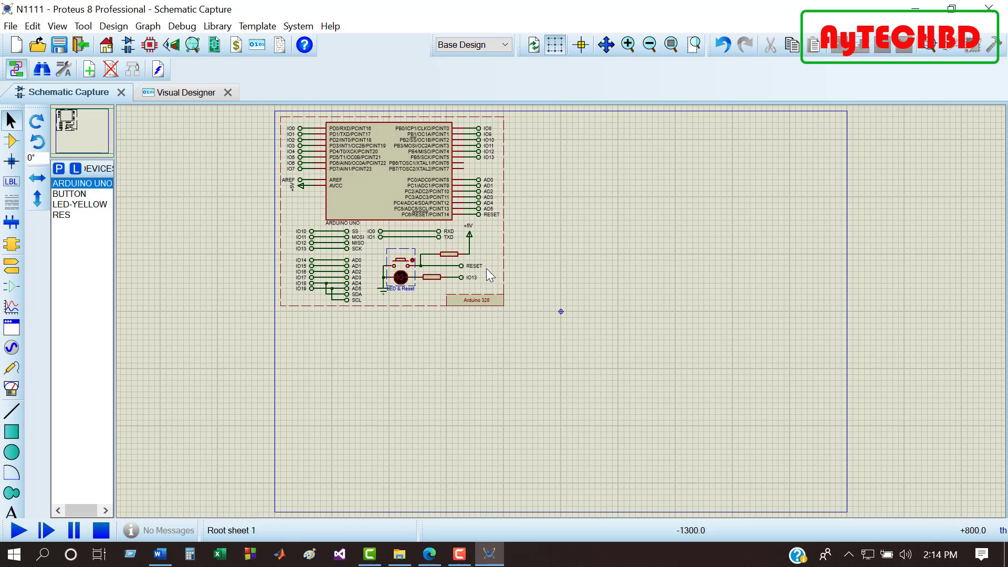
left_click(10, 26)
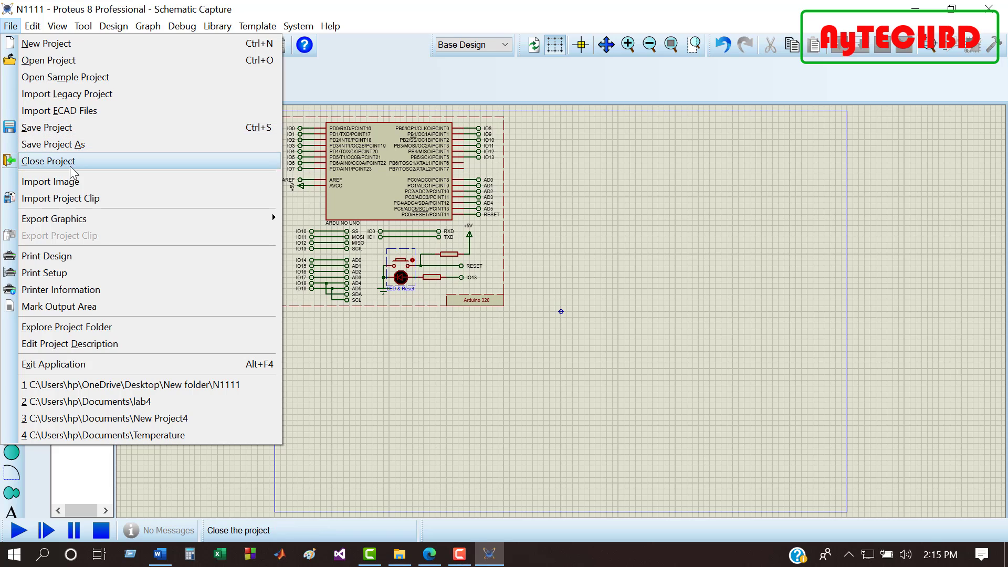
left_click(74, 199)
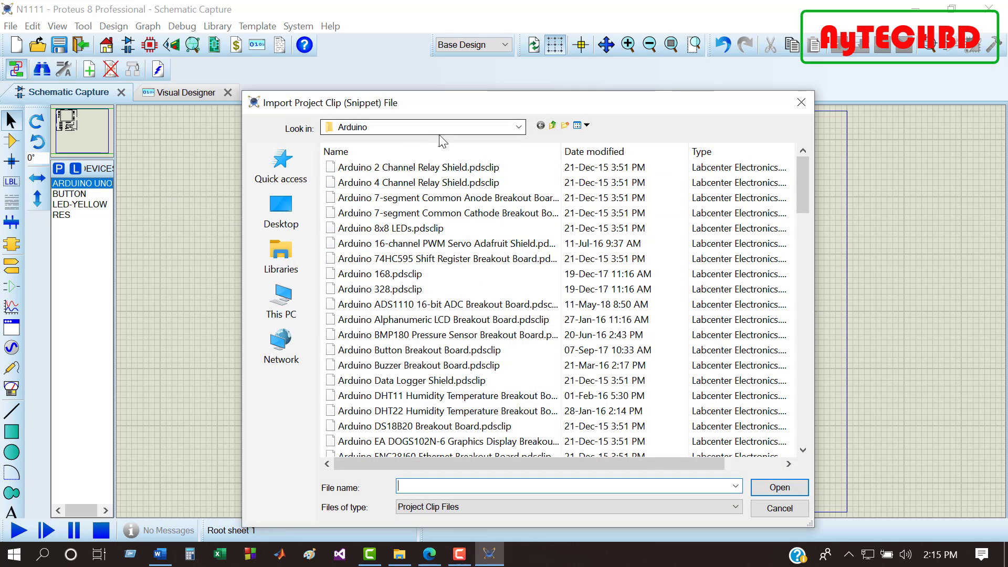
left_click(519, 127)
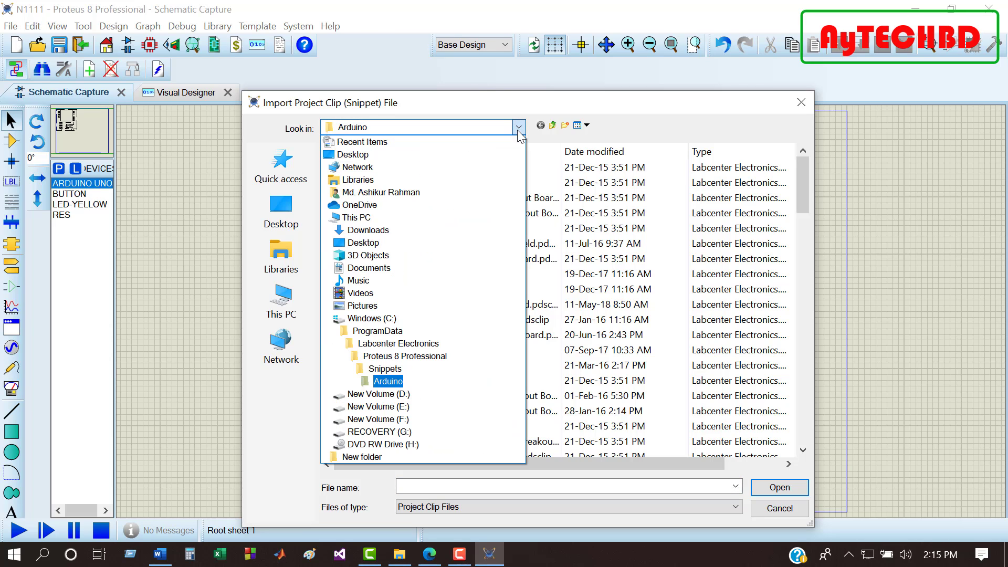
left_click(519, 129)
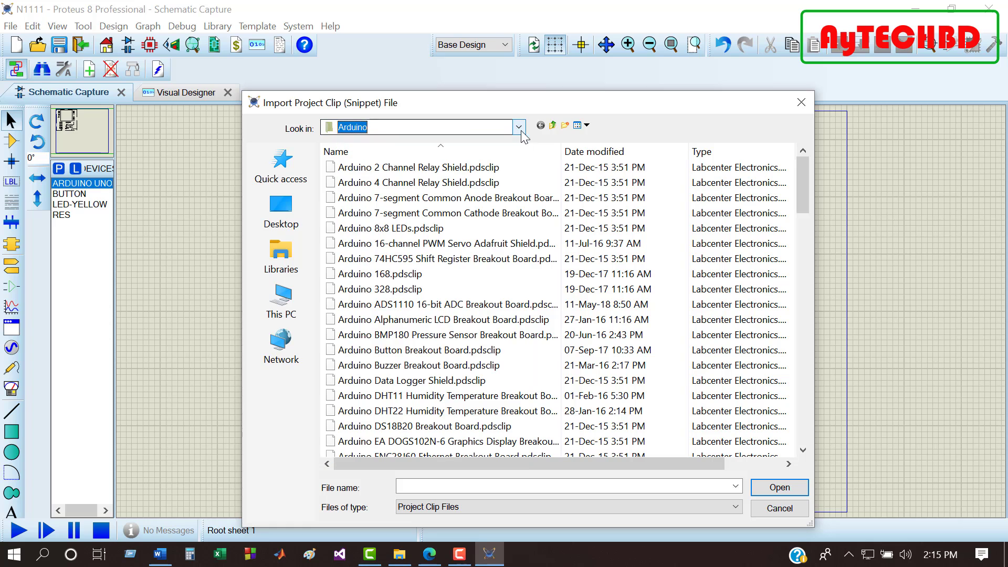
left_click(552, 125)
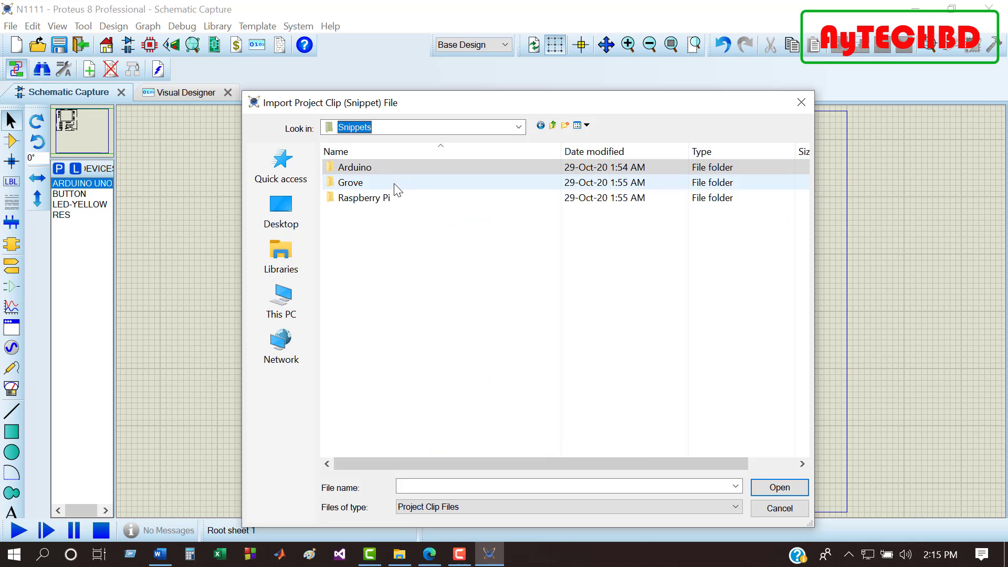
left_click(398, 187)
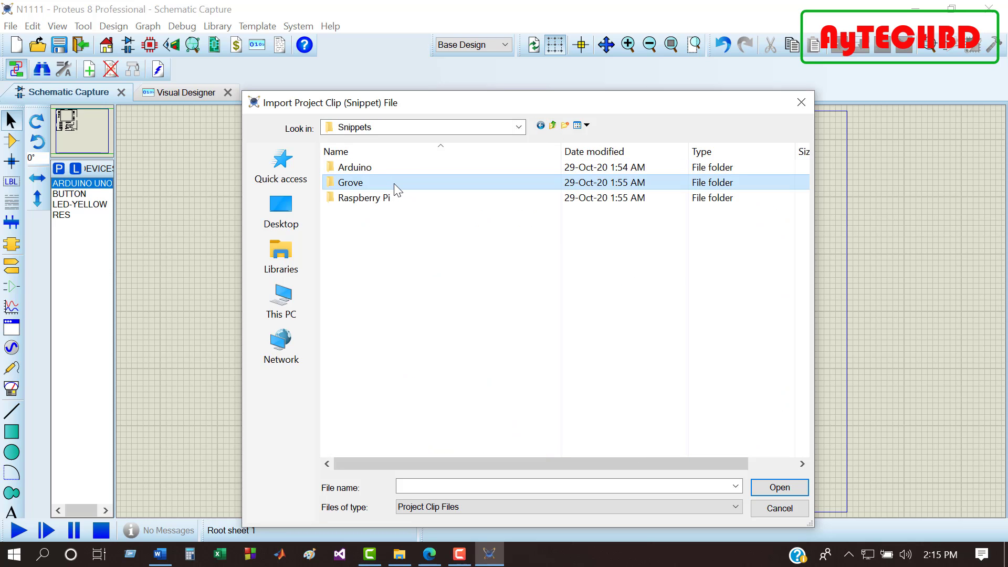
double_click(401, 181)
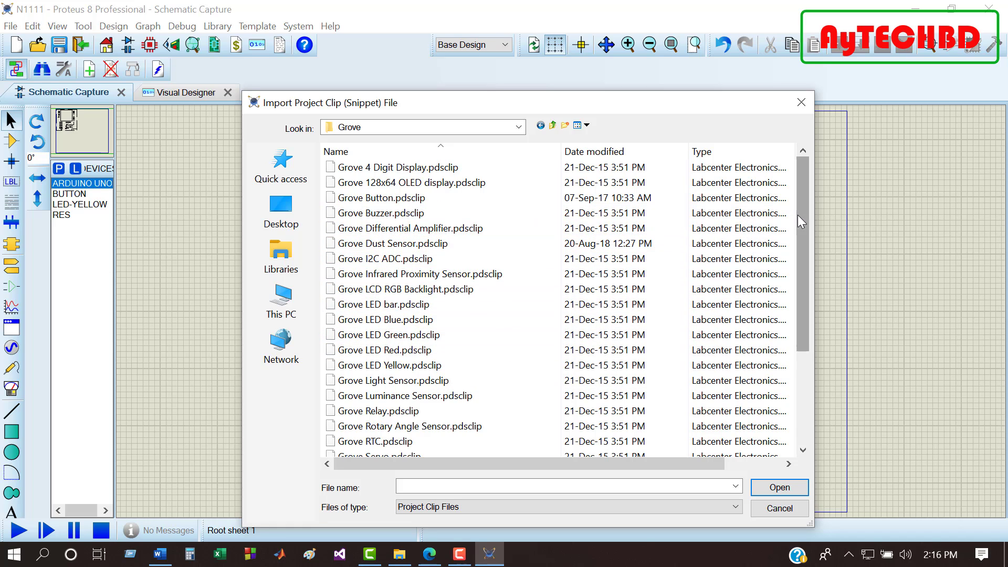
Import Grove Ultrasonic Ranger.pdsclip and place it near the upper-right corner of the schematic sheet, beside the Arduino block
left_click_drag(799, 214, 805, 321)
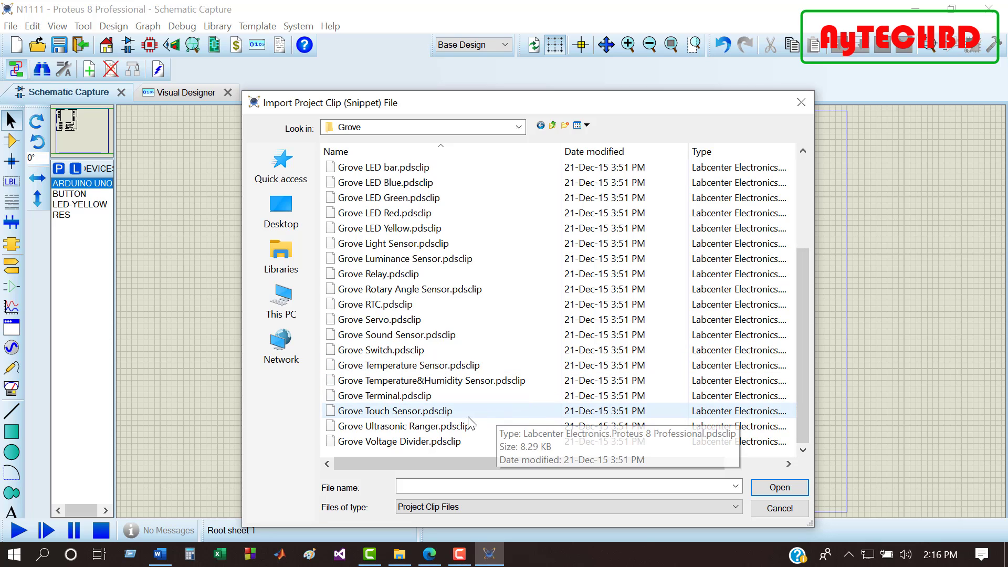
left_click(414, 428)
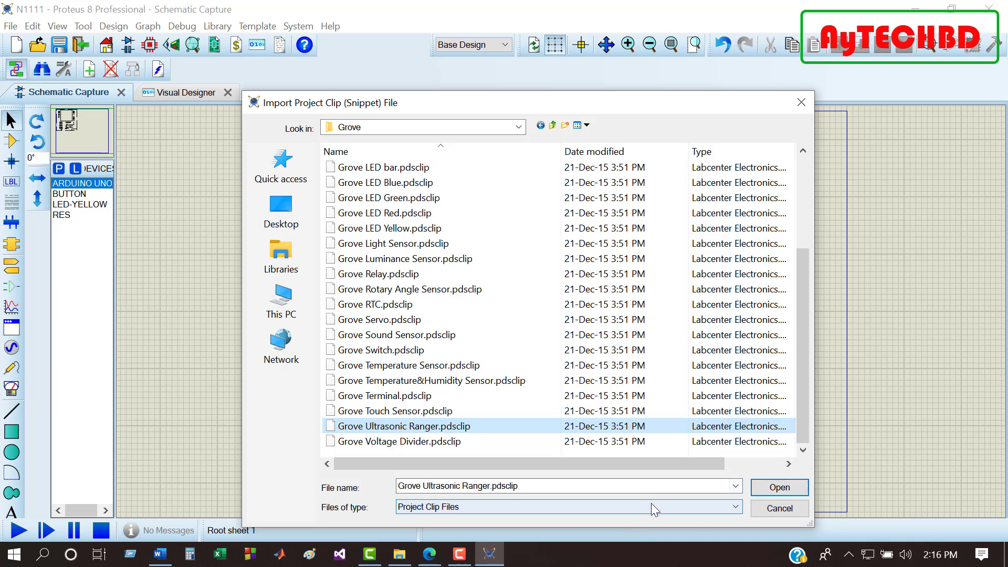
left_click(780, 488)
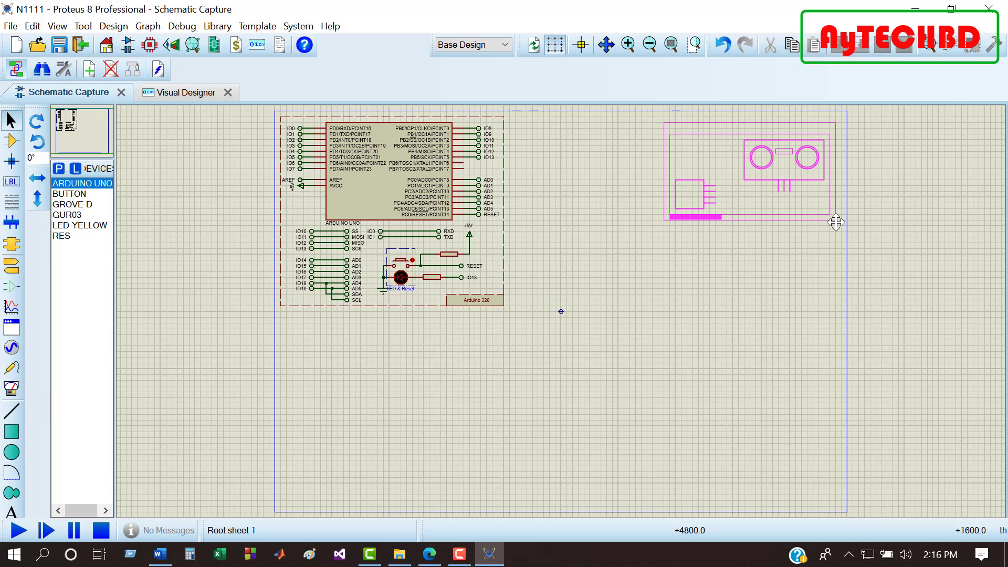
left_click(837, 223)
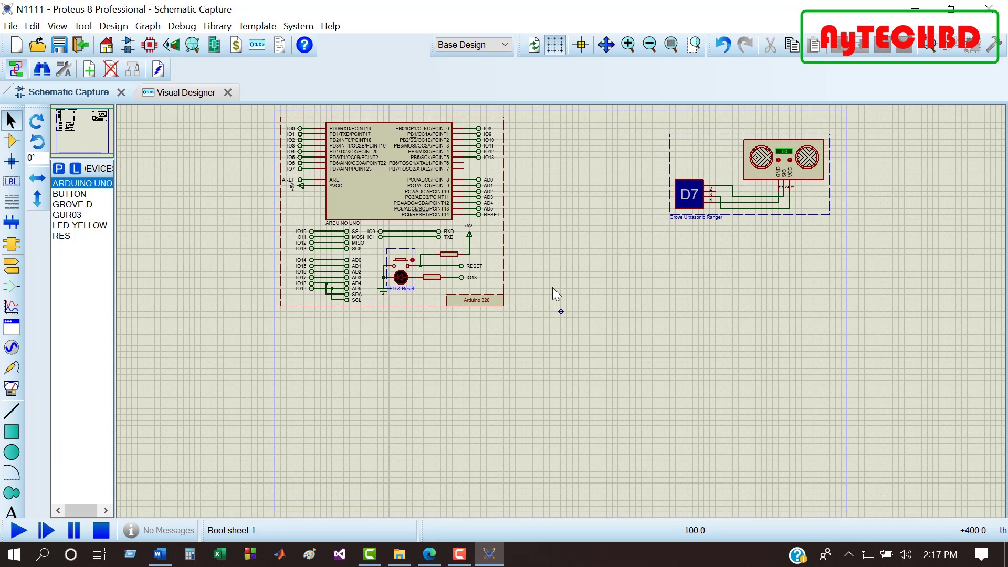
Import Arduino LED Red Breakout Board.pdsclip from the Arduino snippets folder and place it in the schematic sheet's lower-right area
left_click(10, 26)
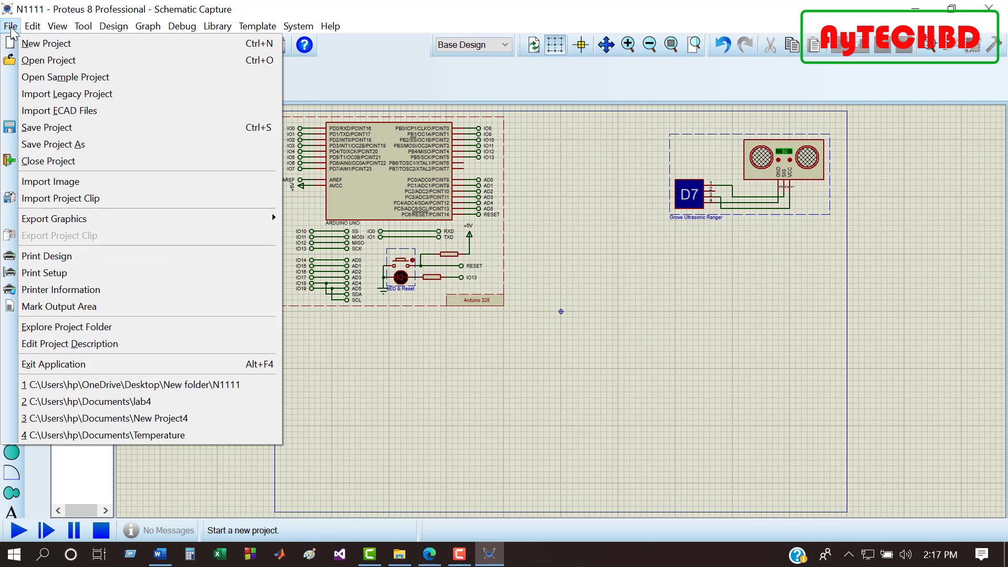
left_click(67, 199)
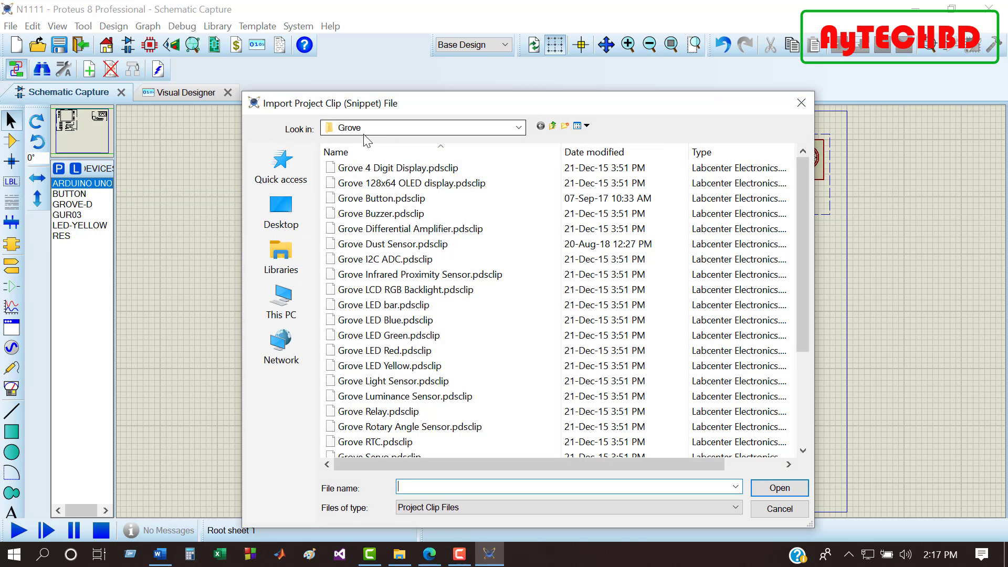
left_click(552, 126)
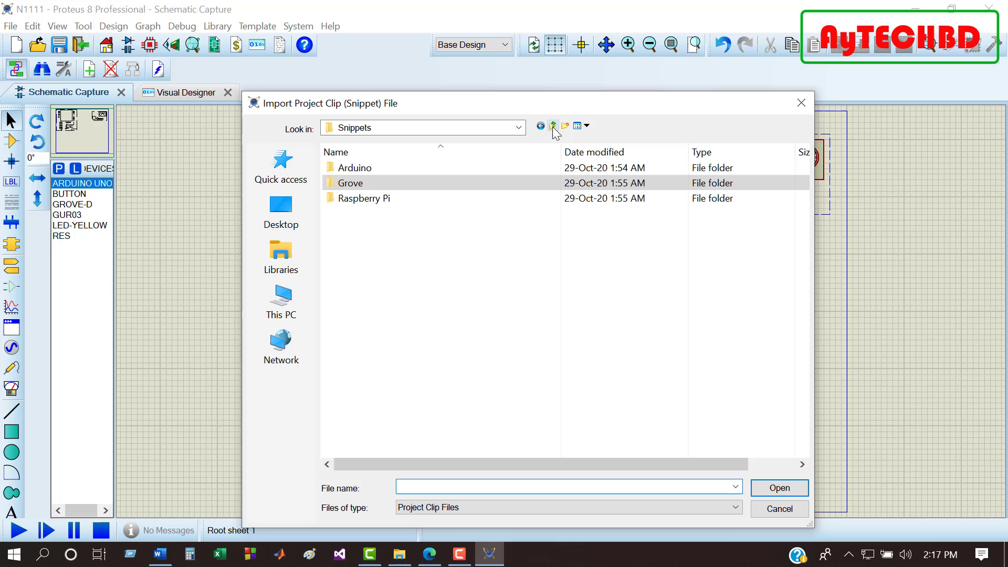
double_click(411, 168)
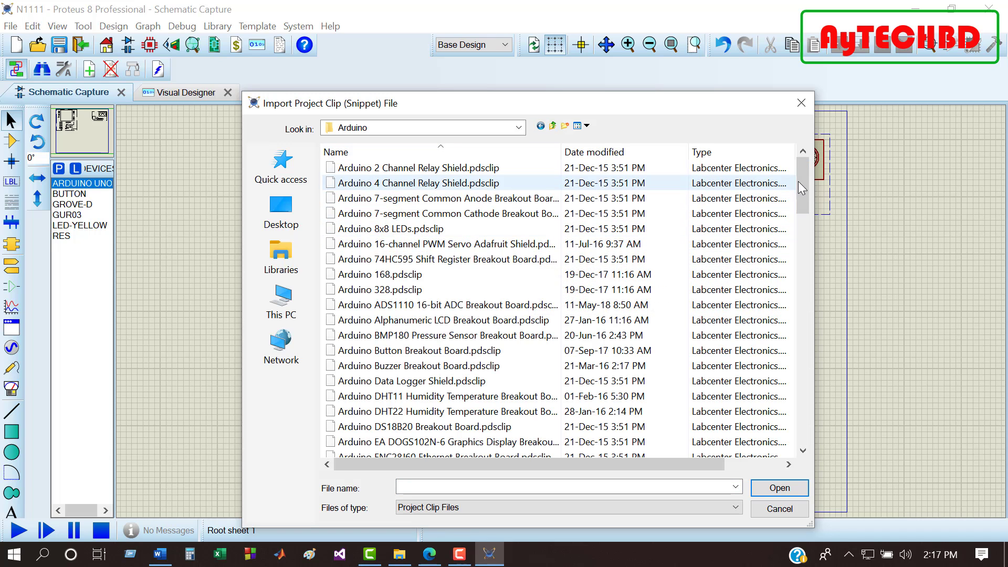
left_click_drag(802, 181, 805, 235)
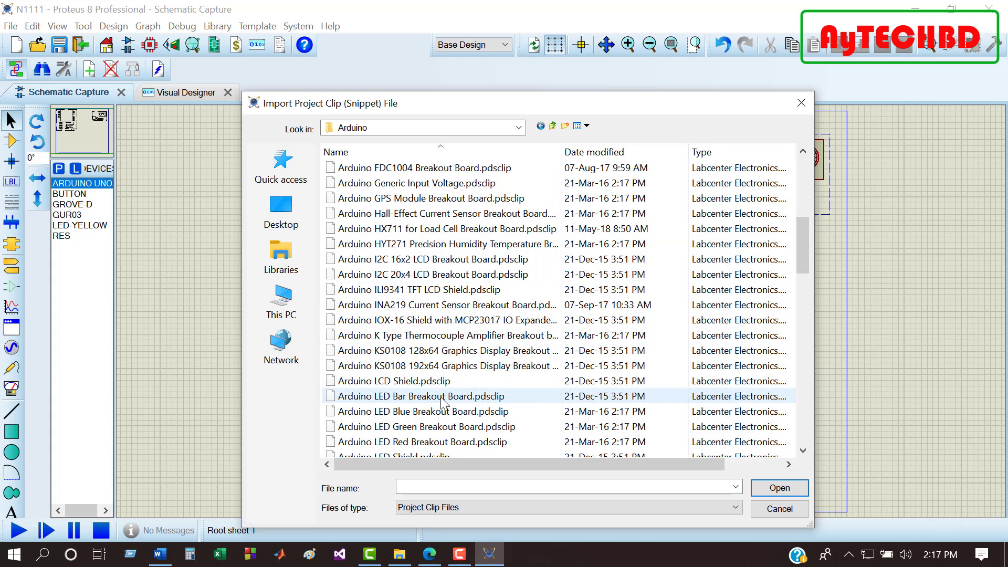
left_click(410, 443)
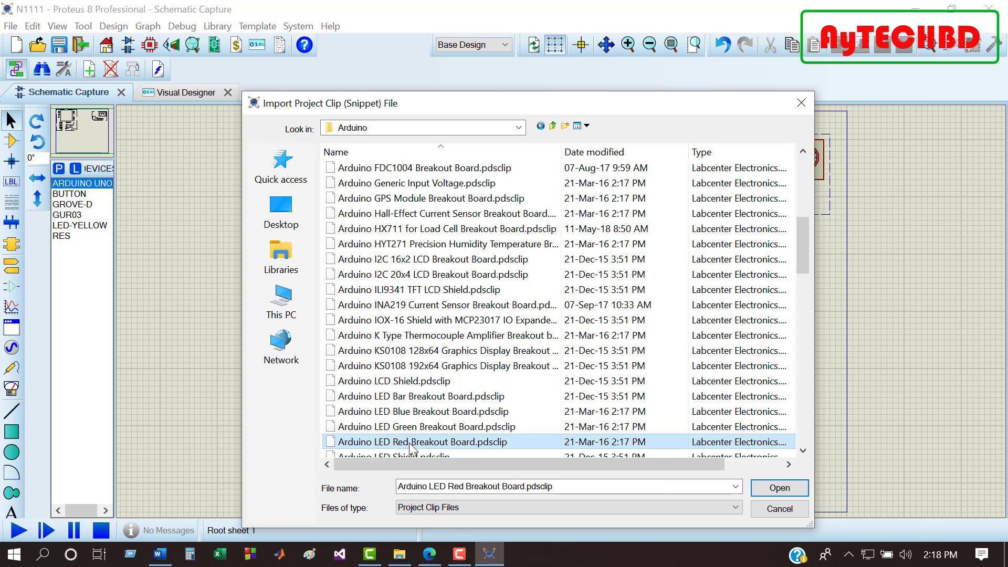
left_click(770, 490)
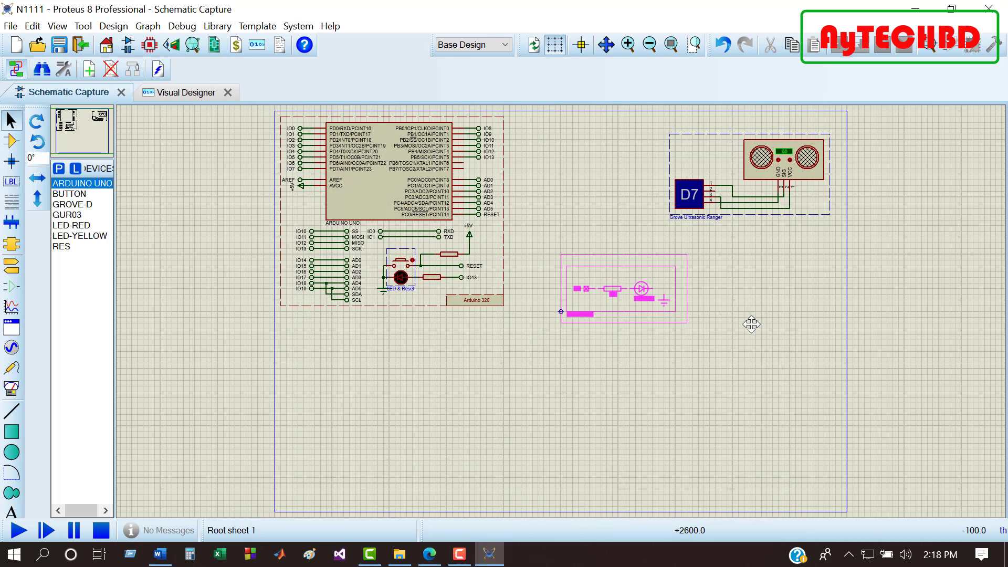
left_click(815, 418)
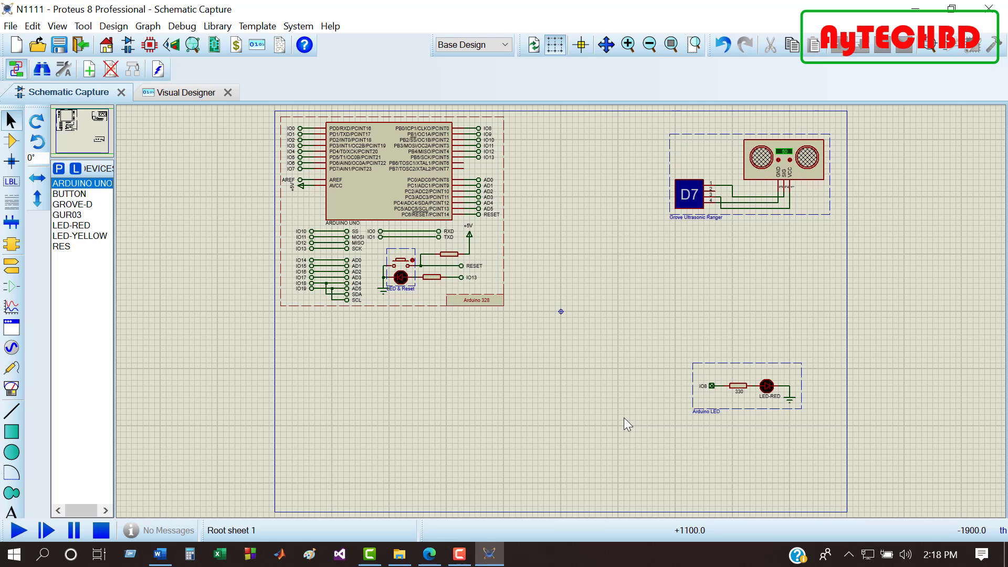
Switch to the Visual Designer and add the Grove 128x64 OLED display Module from the Grove category as a peripheral
left_click(181, 94)
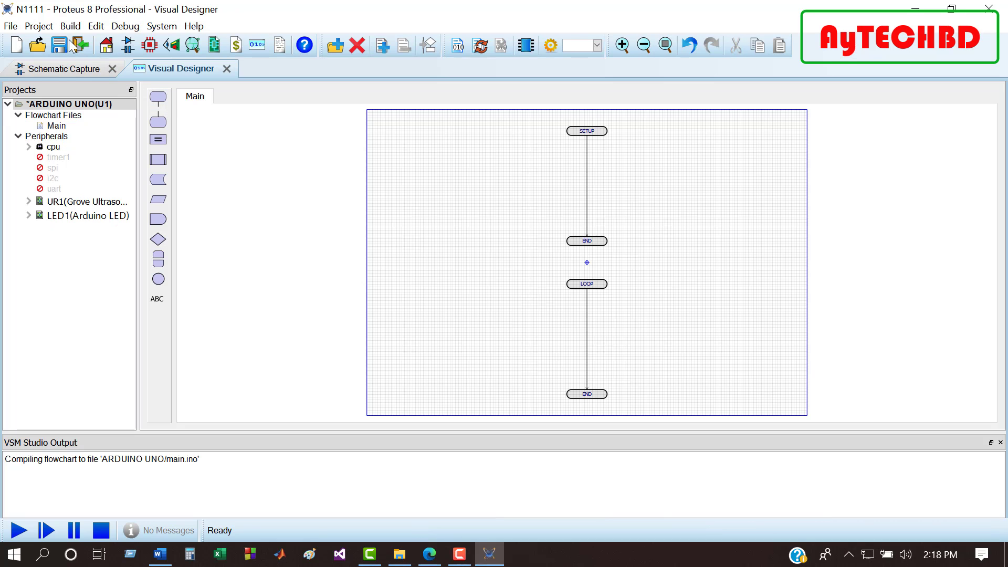
left_click(39, 26)
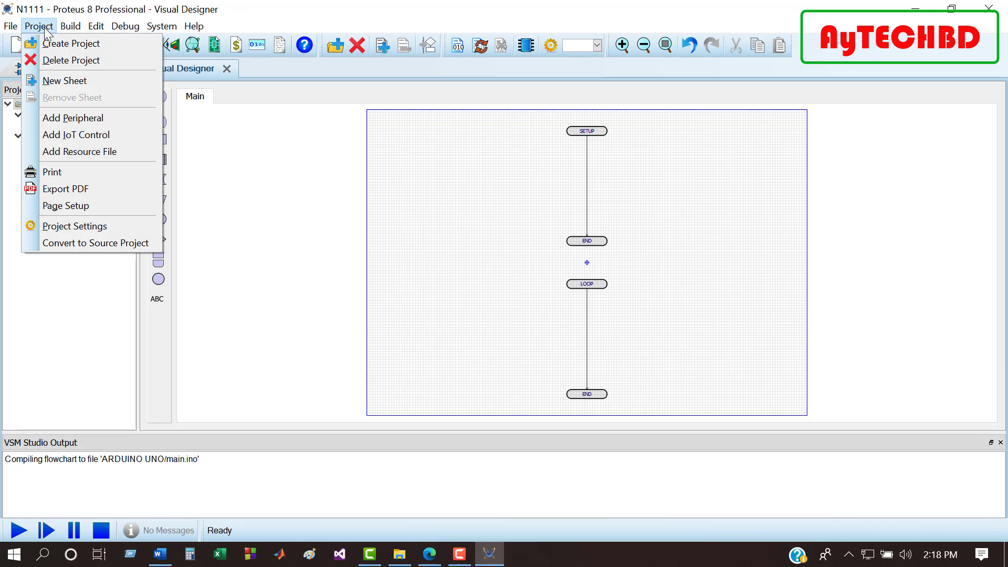
left_click(62, 122)
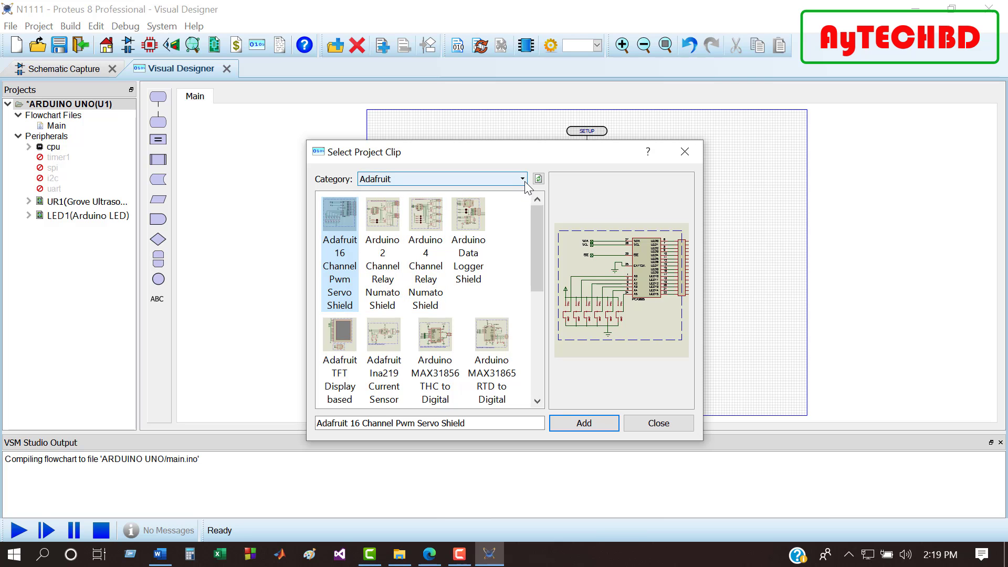
left_click(523, 182)
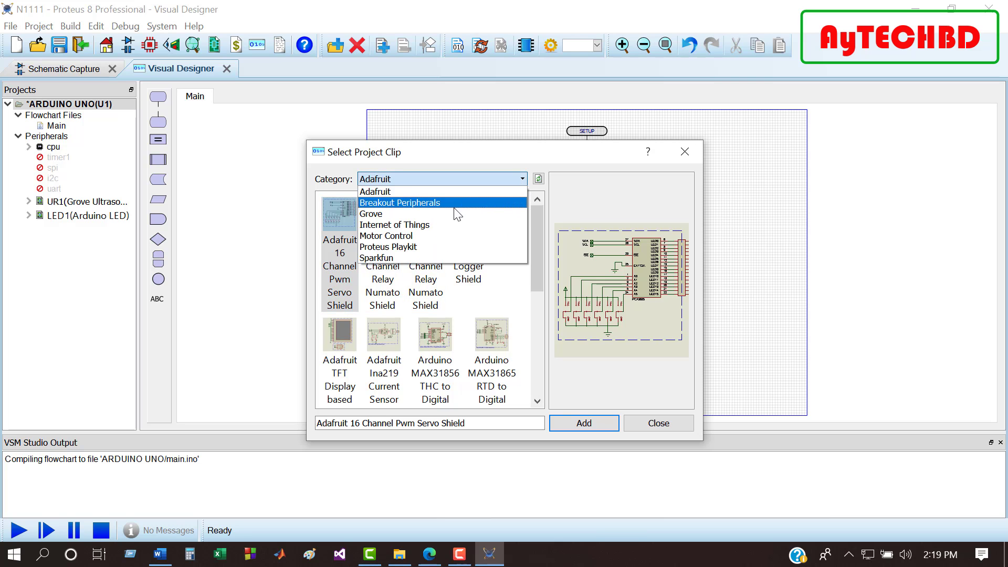
left_click(439, 215)
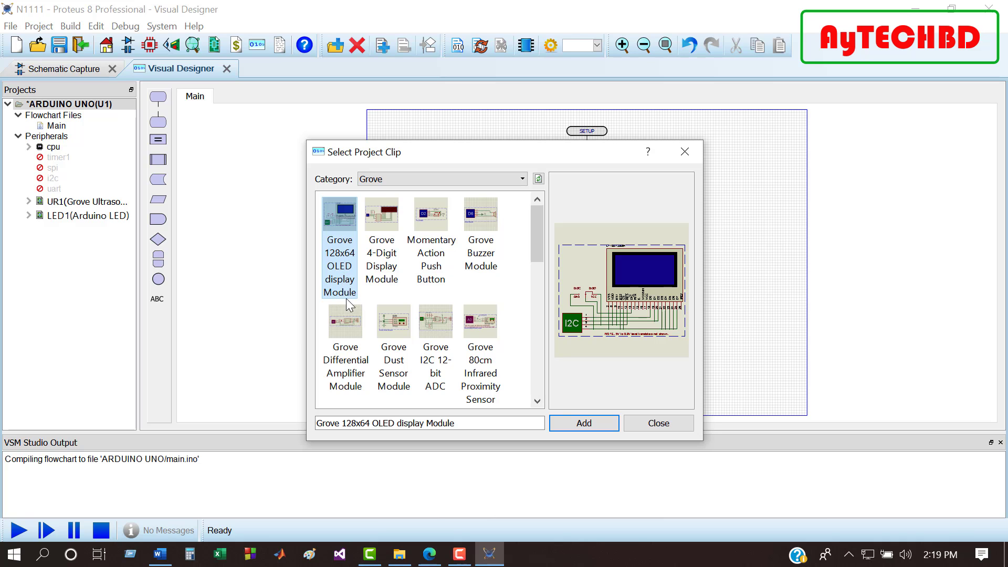
left_click(576, 424)
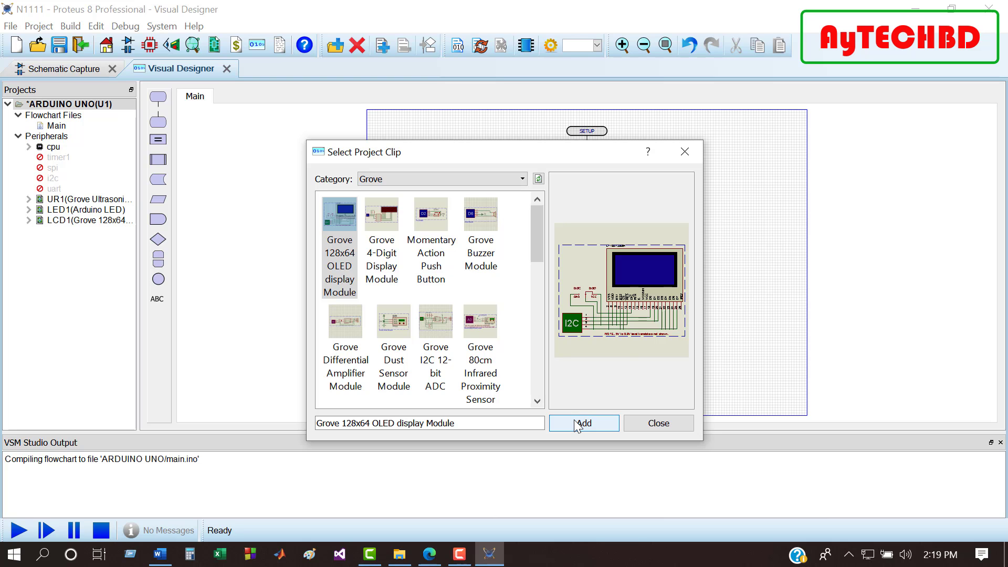
left_click(685, 152)
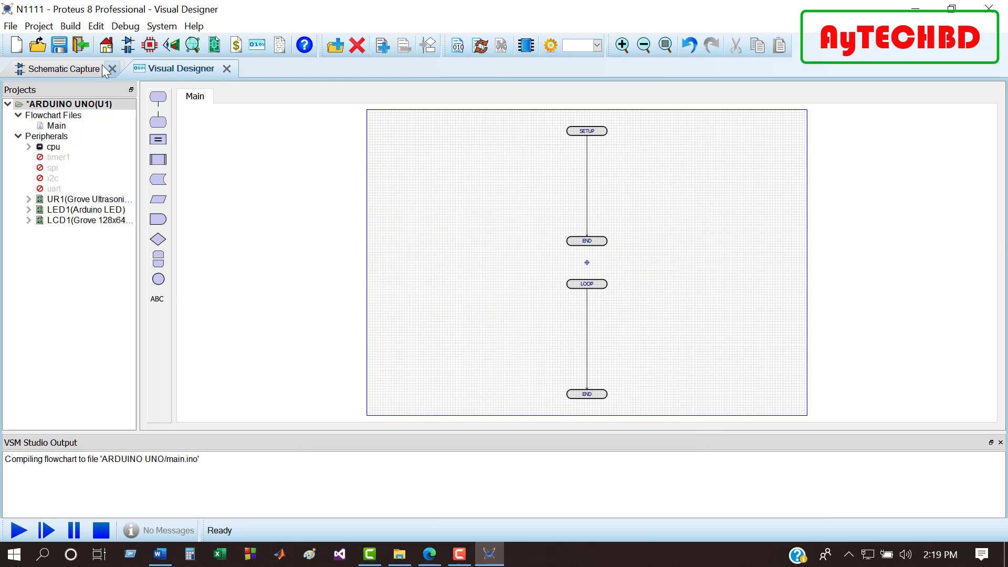
On the schematic, move the whole Grove 128x64 OLED display block into the empty area below the Arduino block
left_click(70, 69)
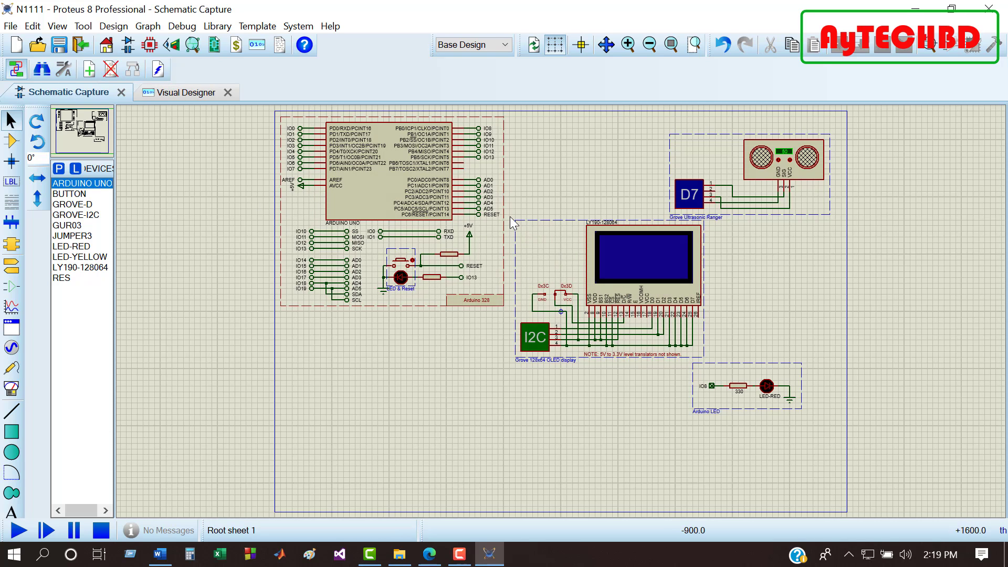
left_click_drag(511, 217, 710, 366)
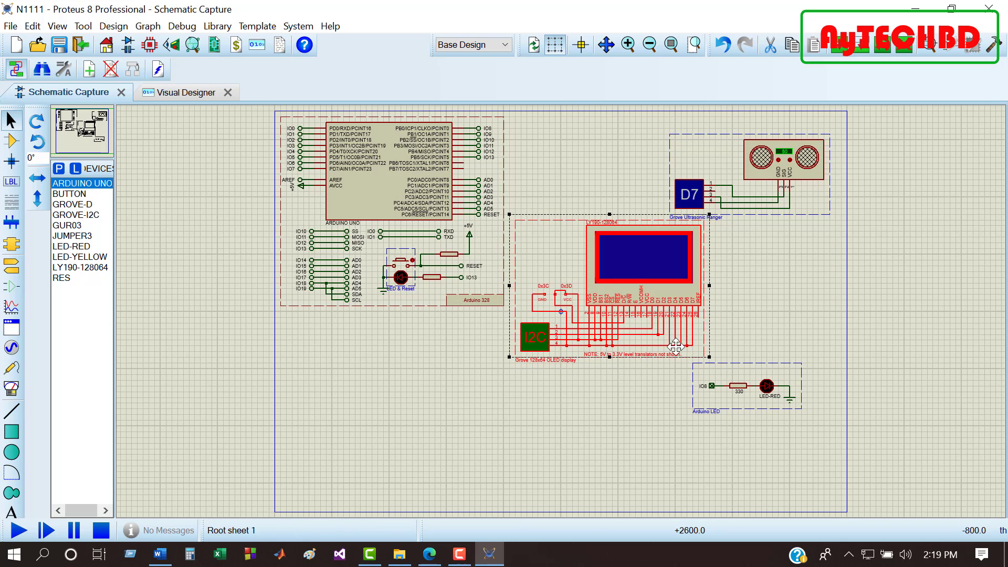
left_click_drag(636, 305, 433, 444)
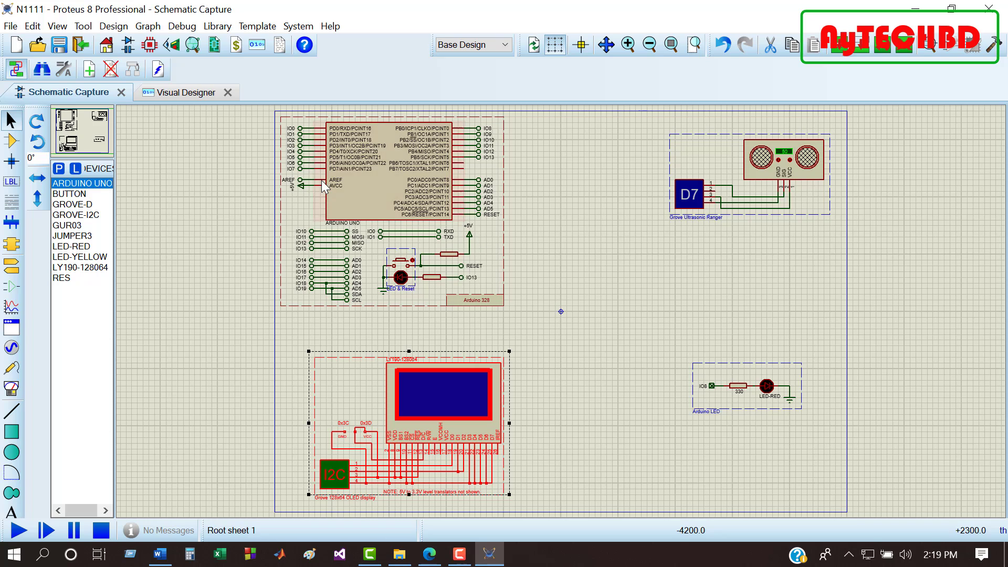
Rearrange the Visual Designer flowchart so the SETUP sequence stands on the left and the LOOP sequence beside it at about equal height
left_click(181, 94)
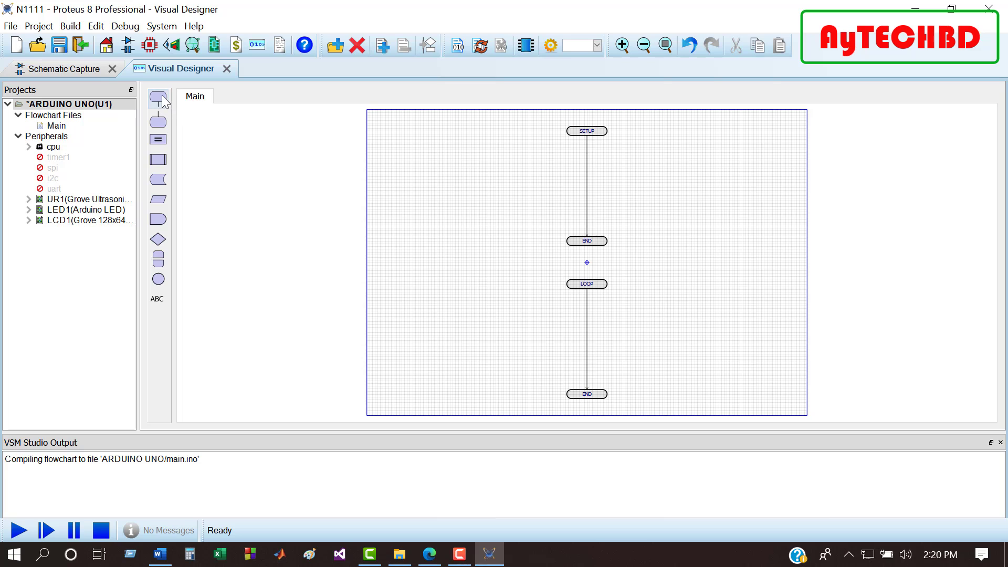
left_click_drag(594, 135, 430, 165)
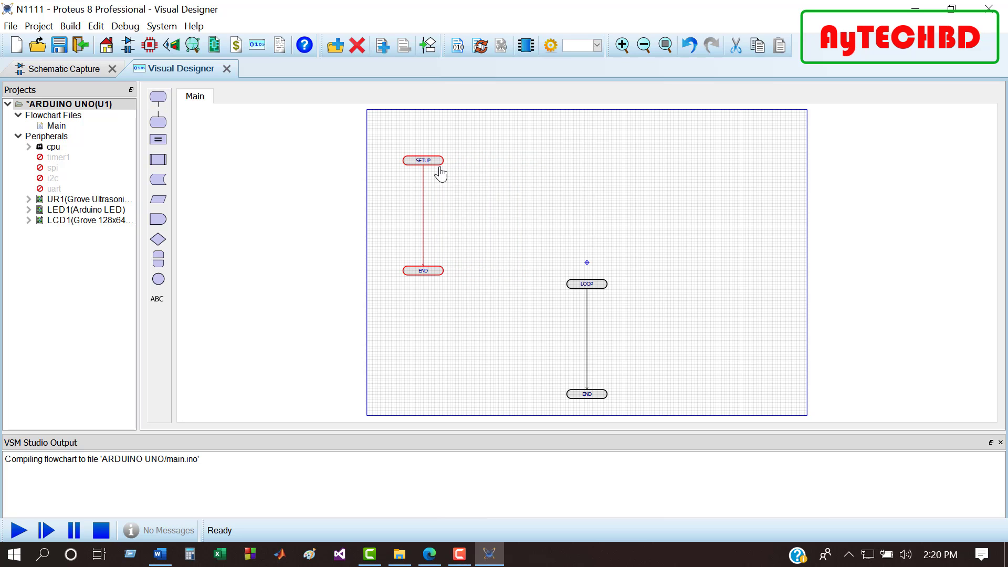
left_click_drag(561, 277, 628, 404)
left_click_drag(596, 292, 589, 173)
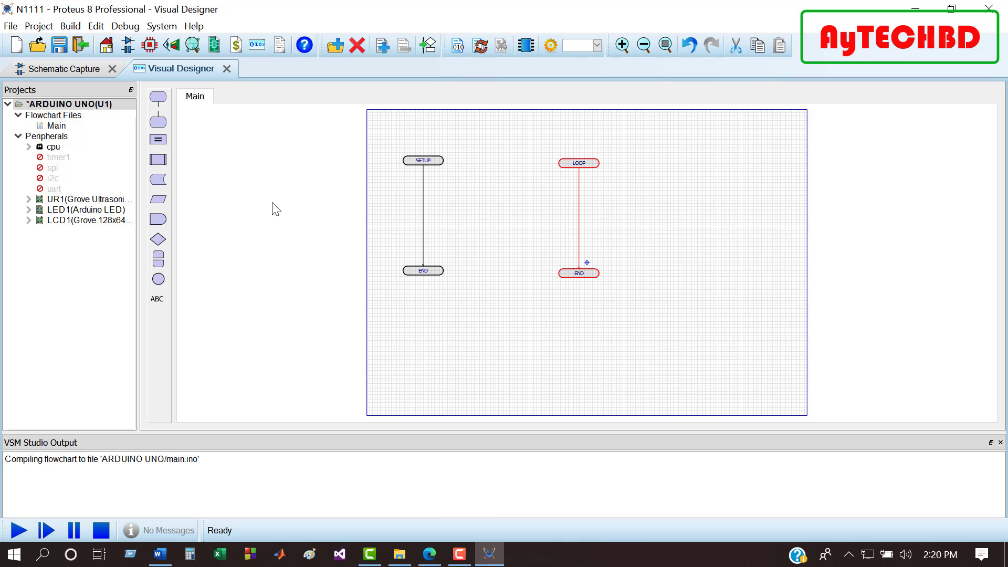
Insert LED1's off operation directly below SETUP in the flowchart and save the project
left_click(82, 210)
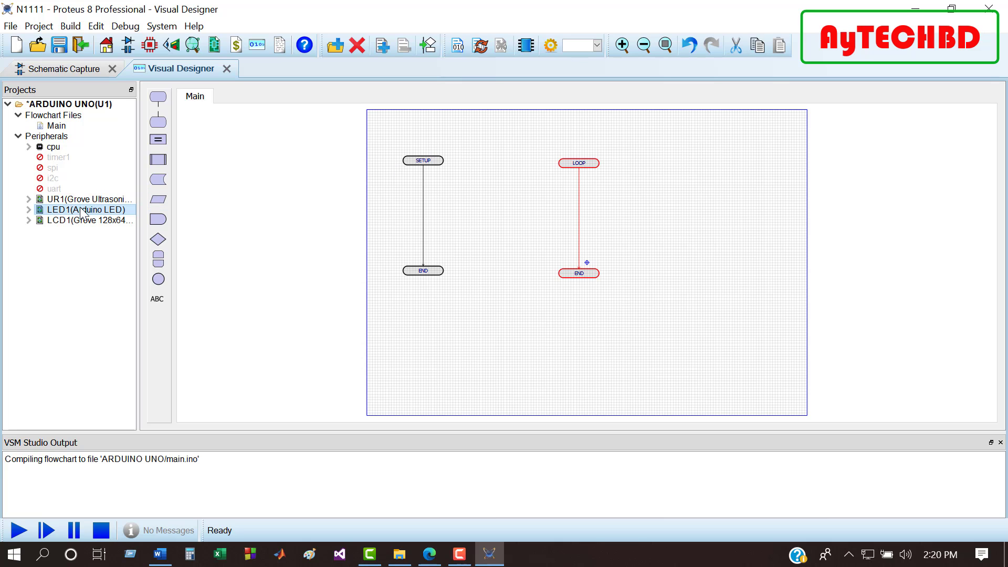
left_click(28, 210)
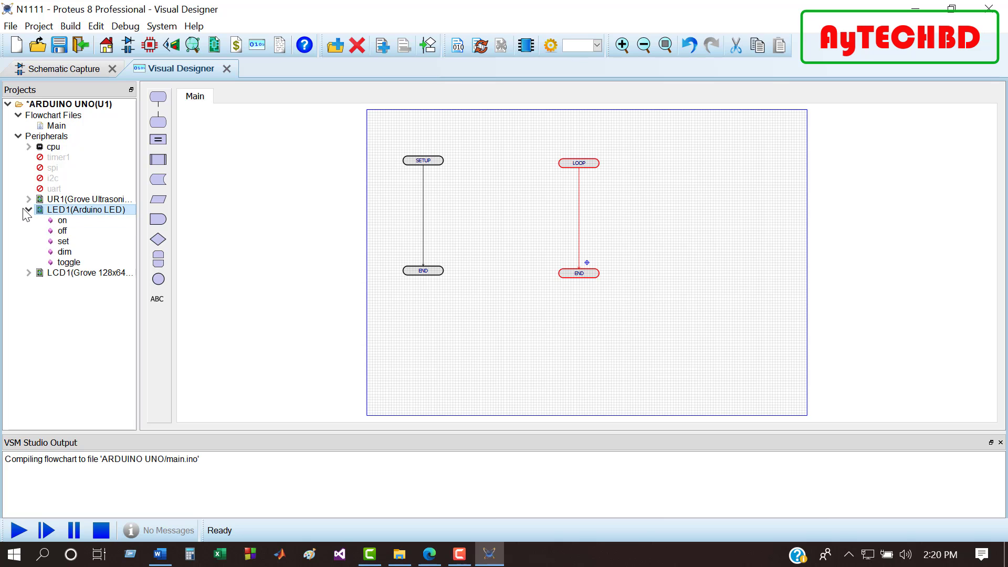
left_click(29, 210)
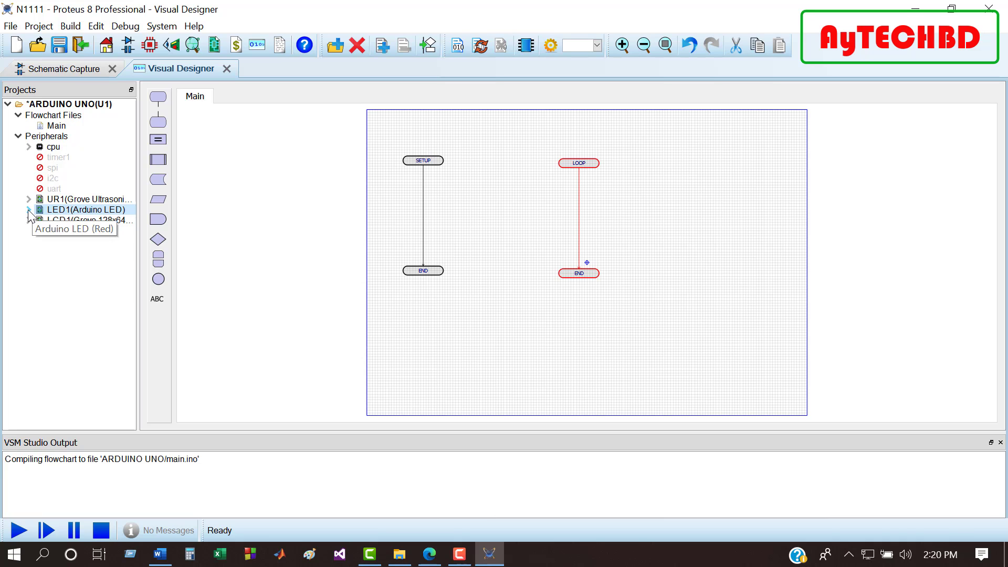
left_click(29, 210)
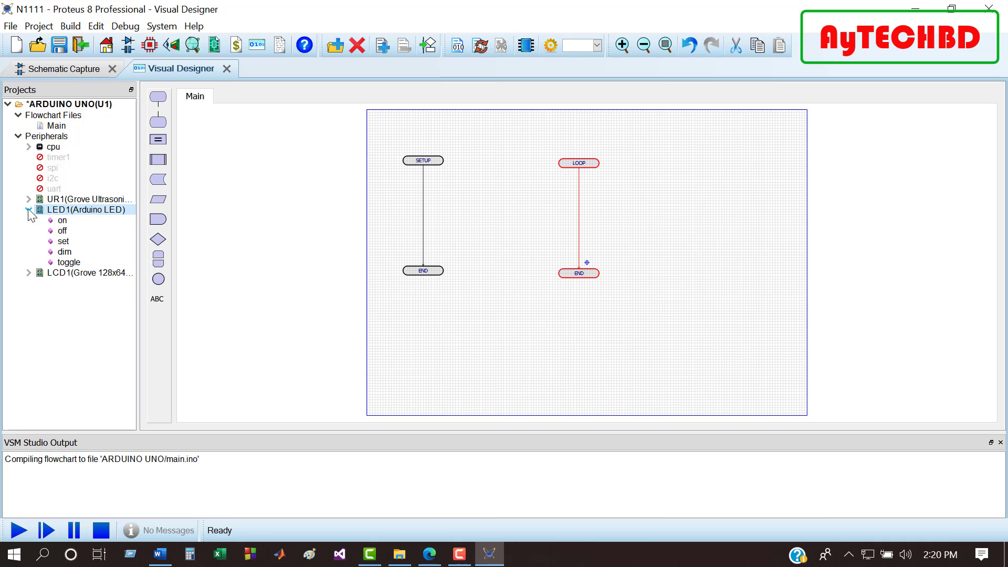
left_click(52, 233)
left_click_drag(53, 236, 425, 190)
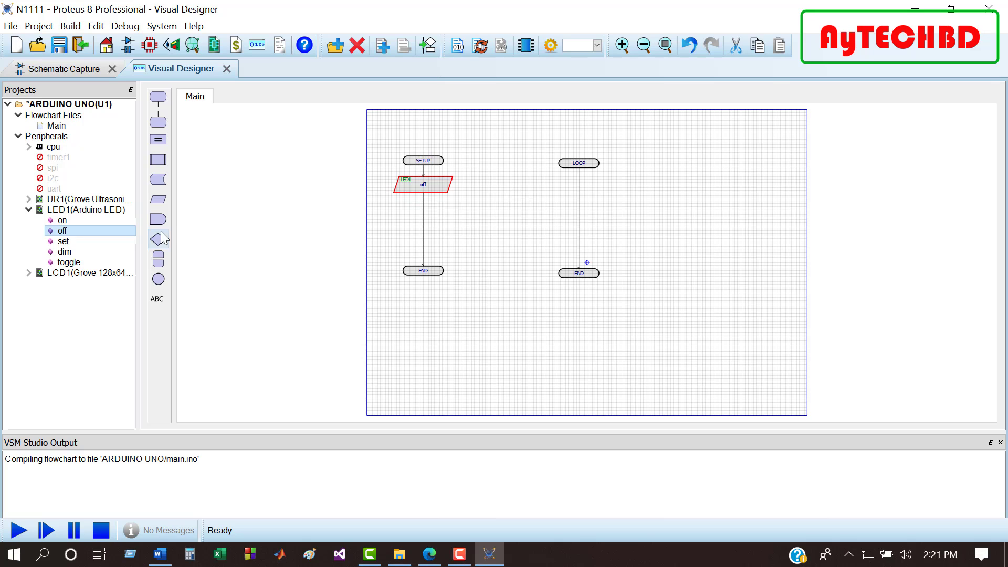
left_click(28, 210)
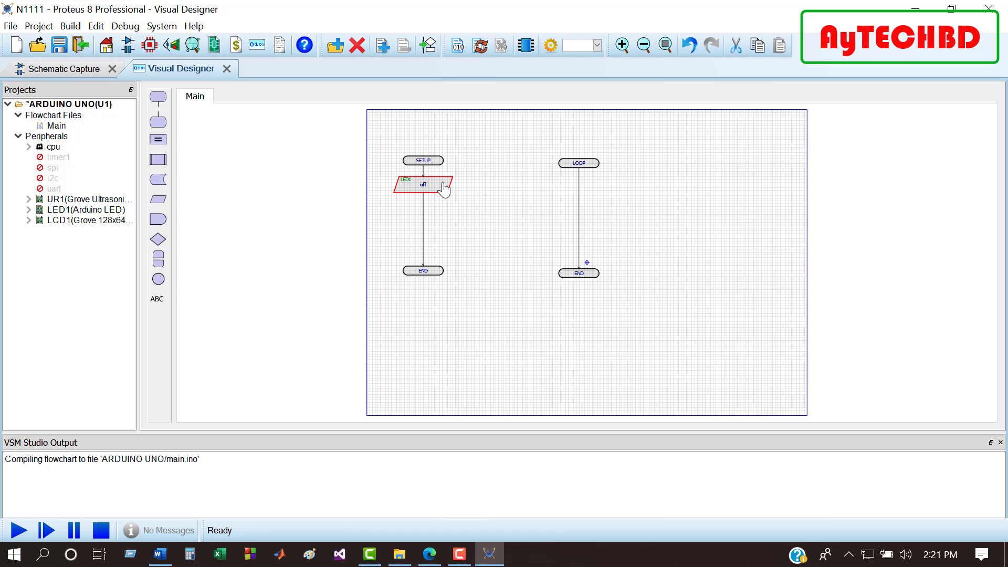
key("ctrl+s")
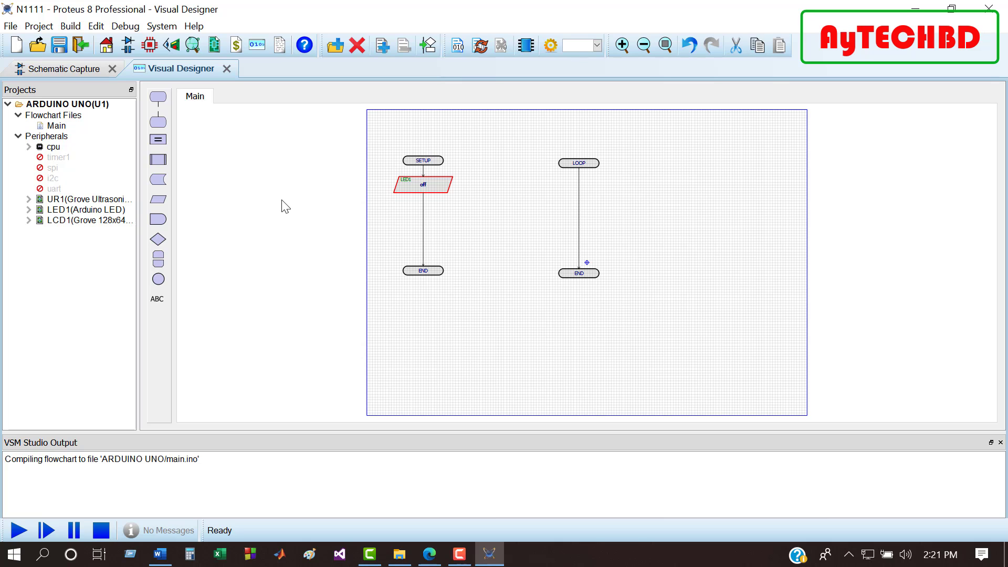
Insert UR1's readCentimeters operation below LOOP with its reading stored in cm, followed by an assignment block
left_click(28, 200)
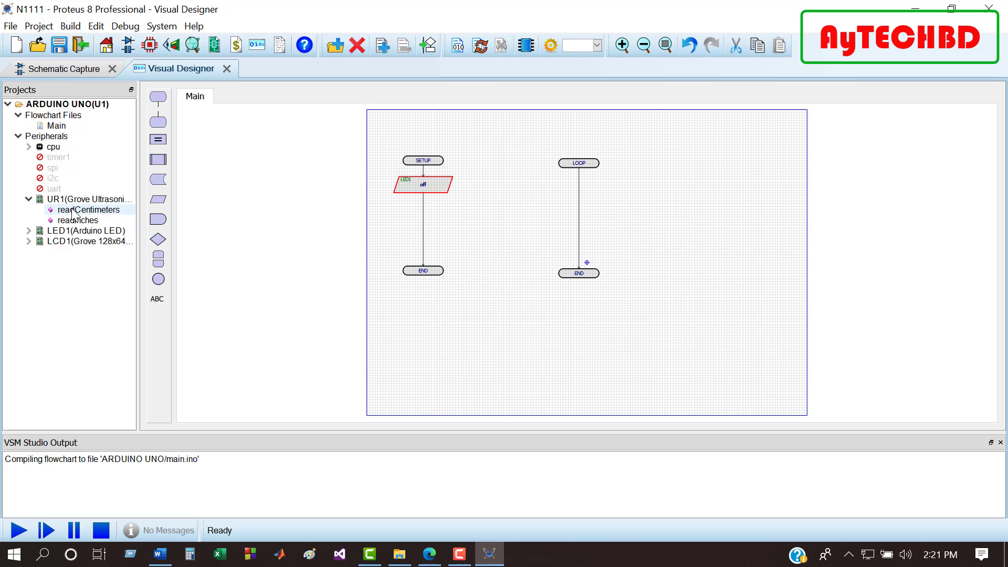
left_click_drag(74, 212, 582, 196)
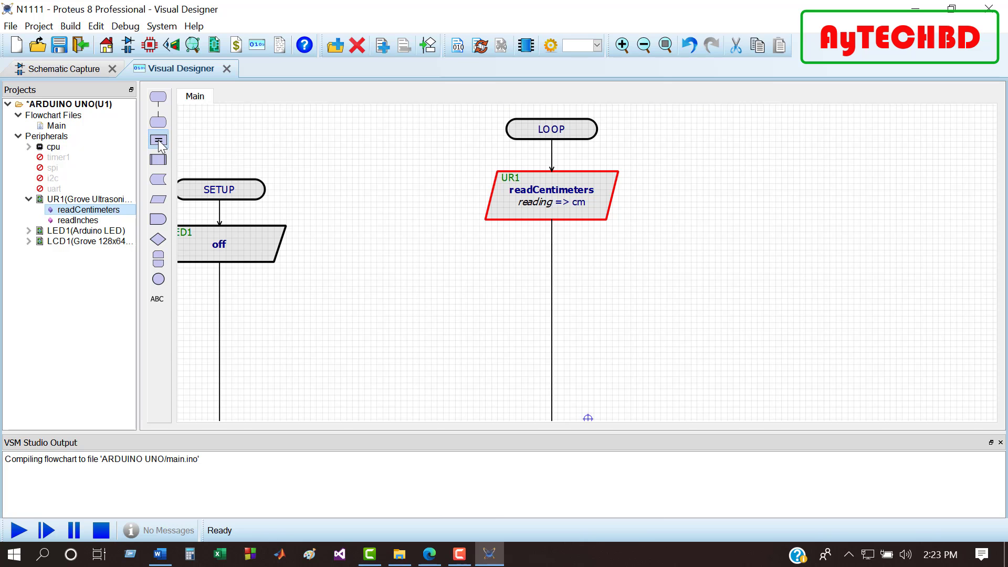
left_click_drag(159, 146, 632, 265)
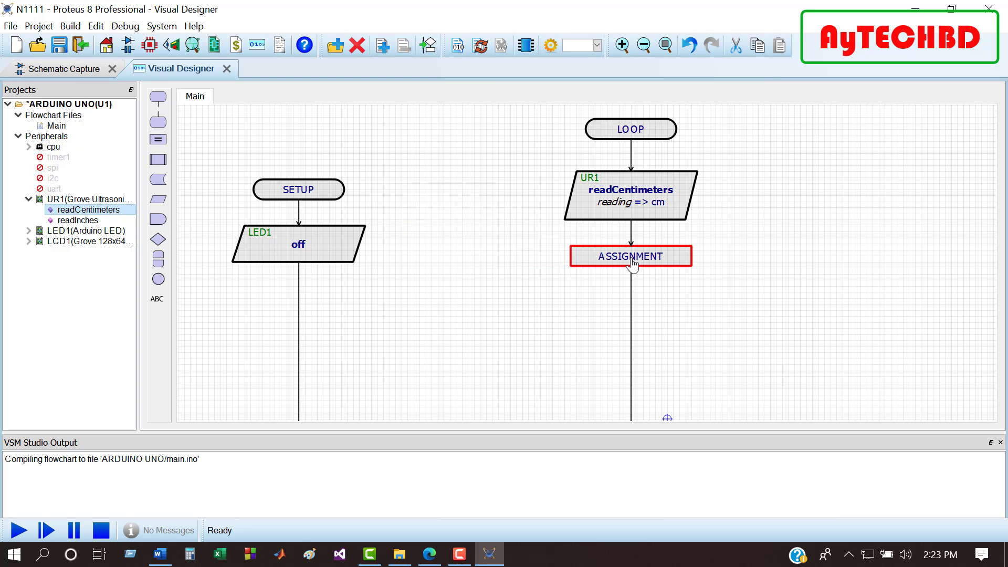
In the assignment block below readCentimeters, create a new variable named message of type STRING
double_click(632, 266)
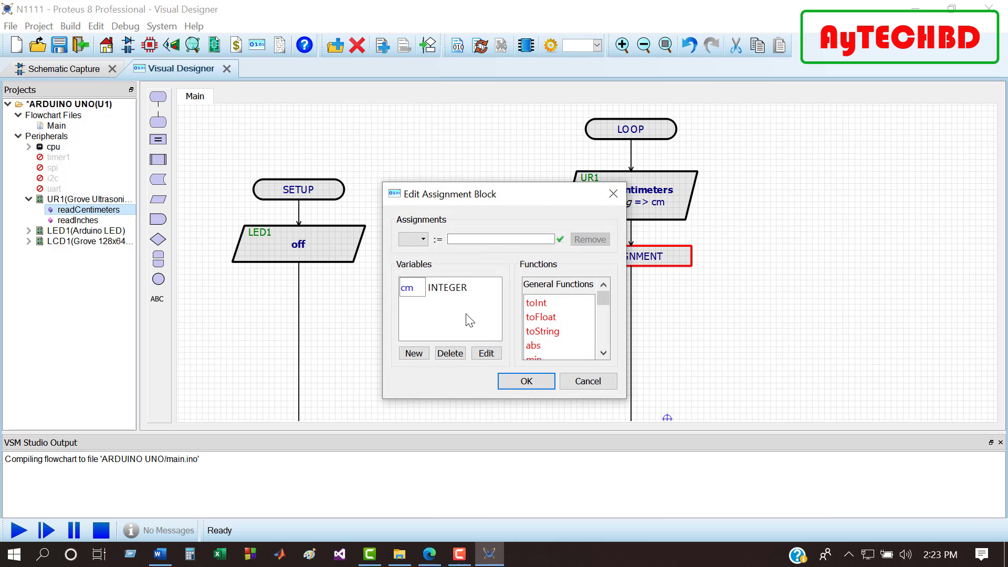
left_click(415, 353)
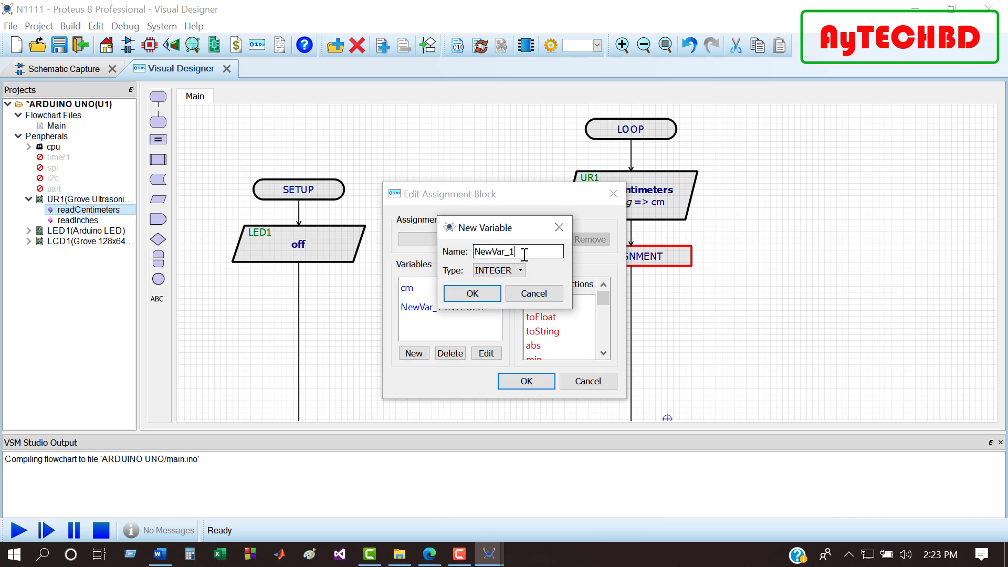
key("BackSpace")
key("BackSpace")
key("BackSpace")
key("BackSpace")
key("BackSpace")
key("BackSpace")
key("BackSpace")
key("BackSpace")
type("message")
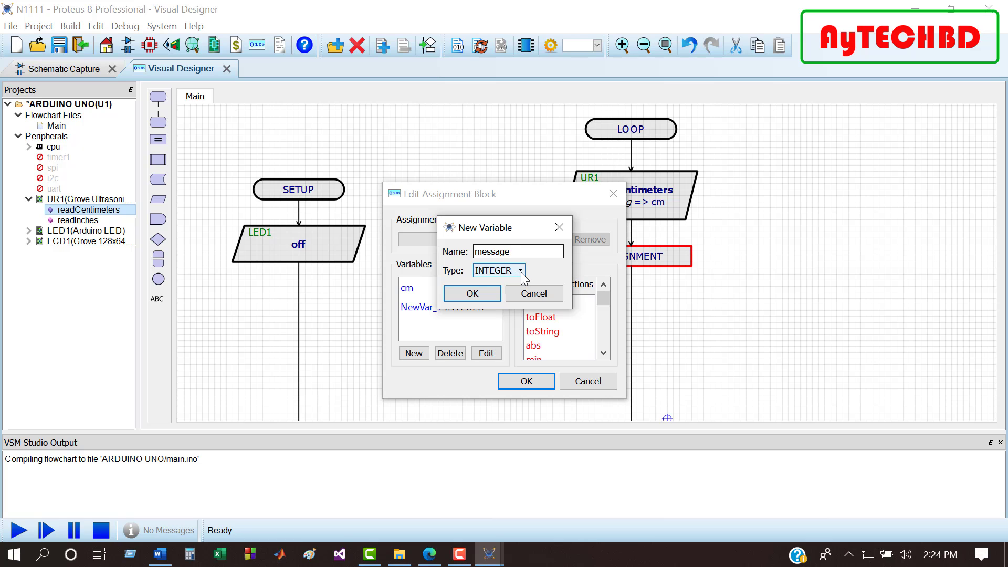
left_click(522, 274)
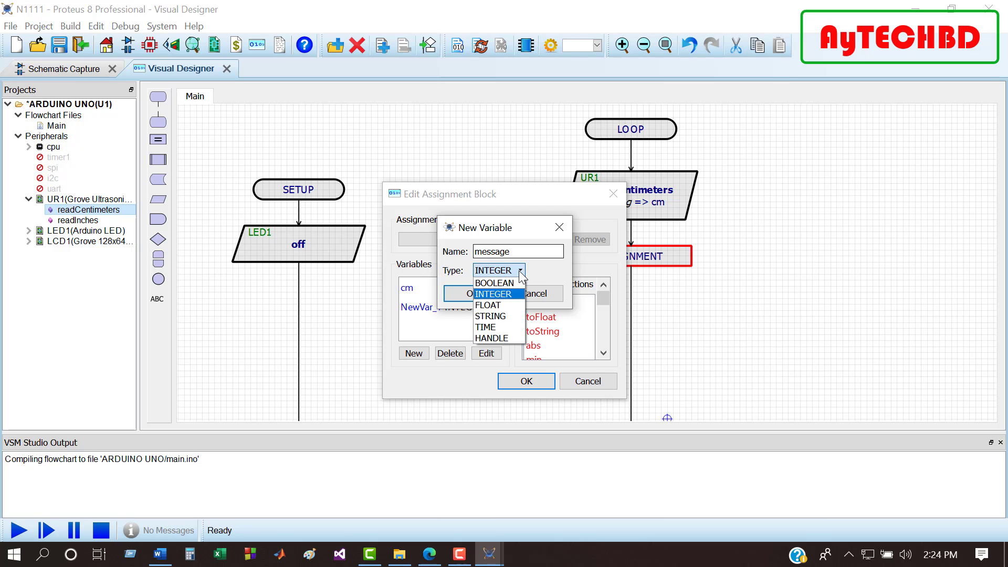
left_click(504, 315)
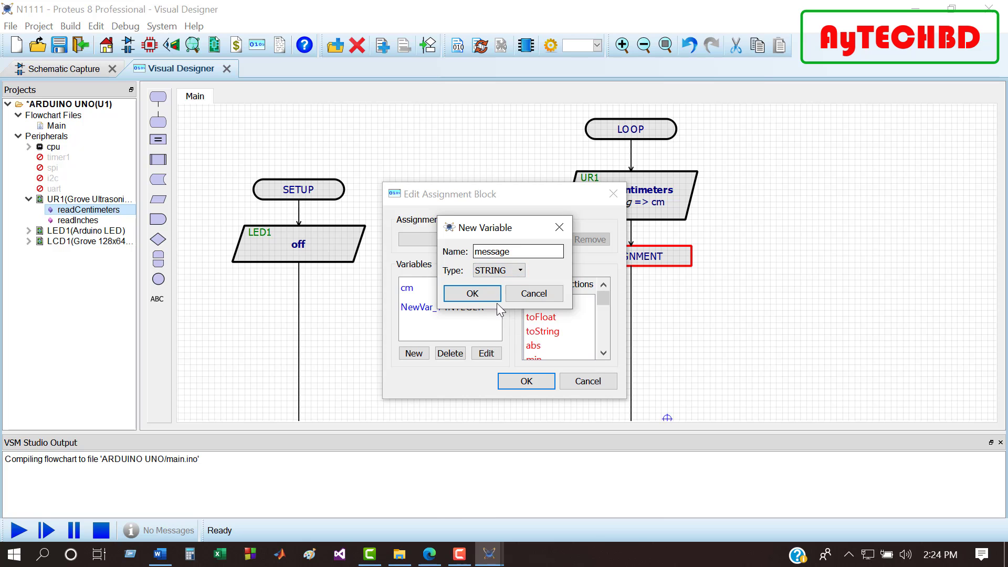
left_click(485, 292)
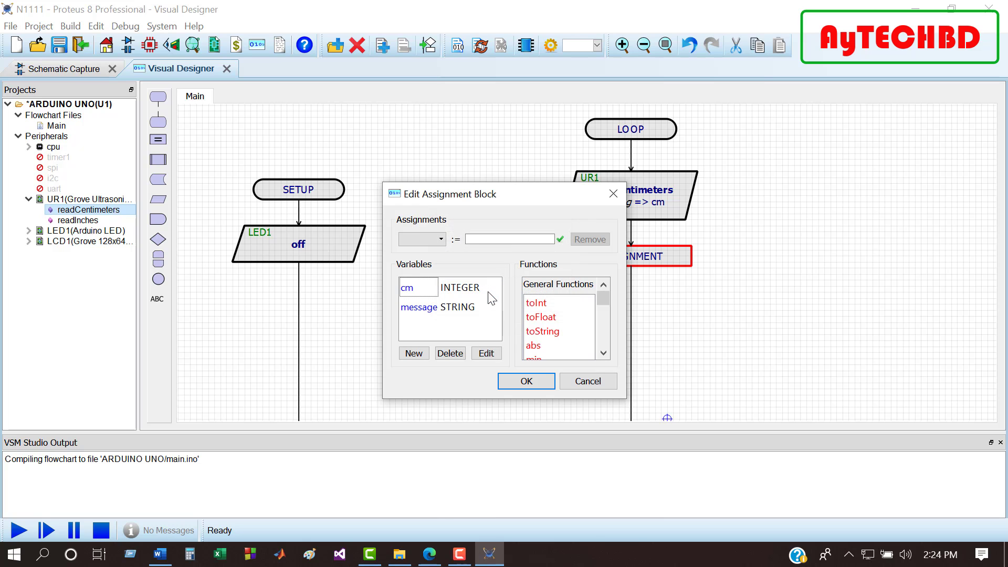
Assign the expression "obstacle is at"+toString(cm)+"Centimeter" to the message variable in the assignment block
left_click(441, 240)
left_click(433, 264)
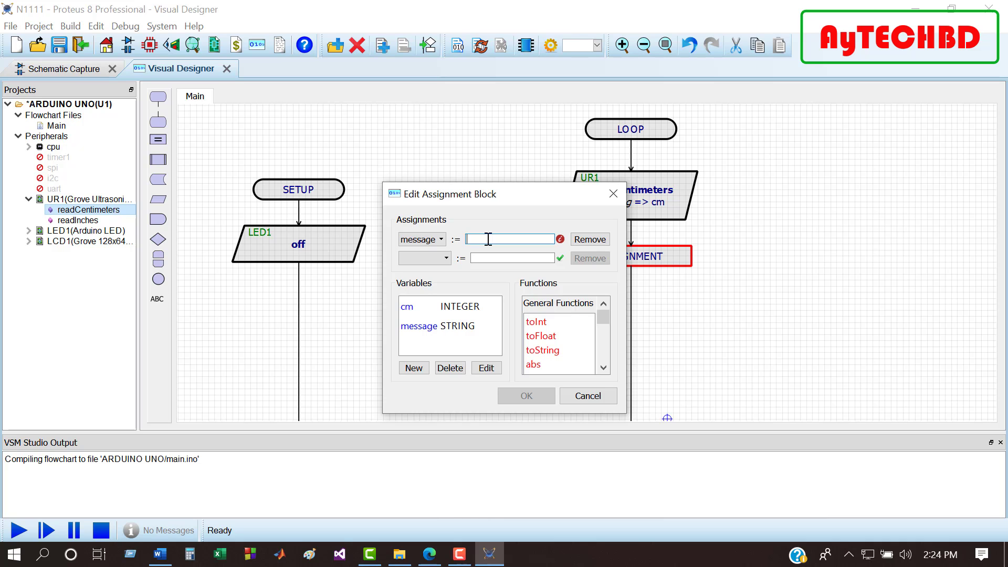
type("\"\"")
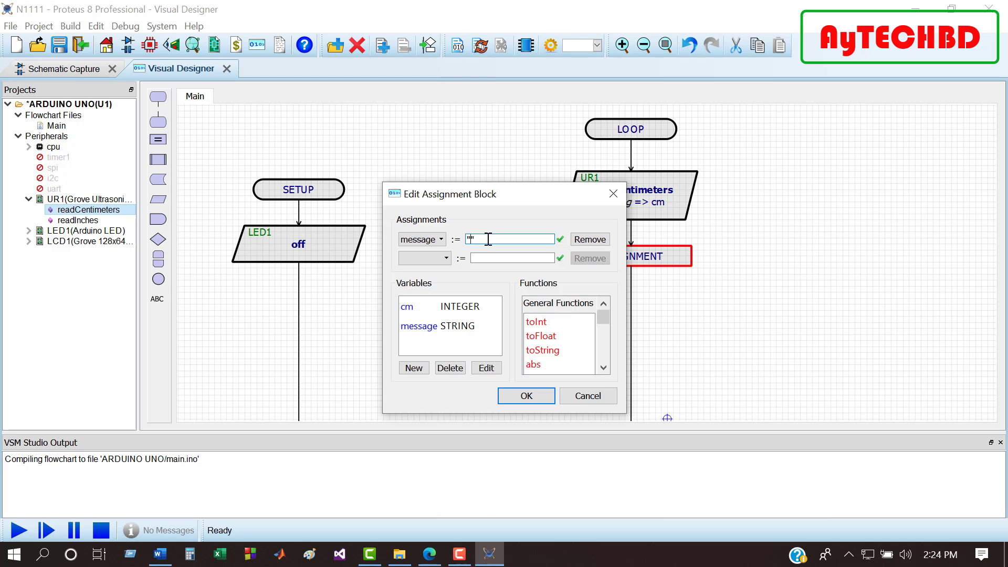
type("obstacle is at")
type("+to")
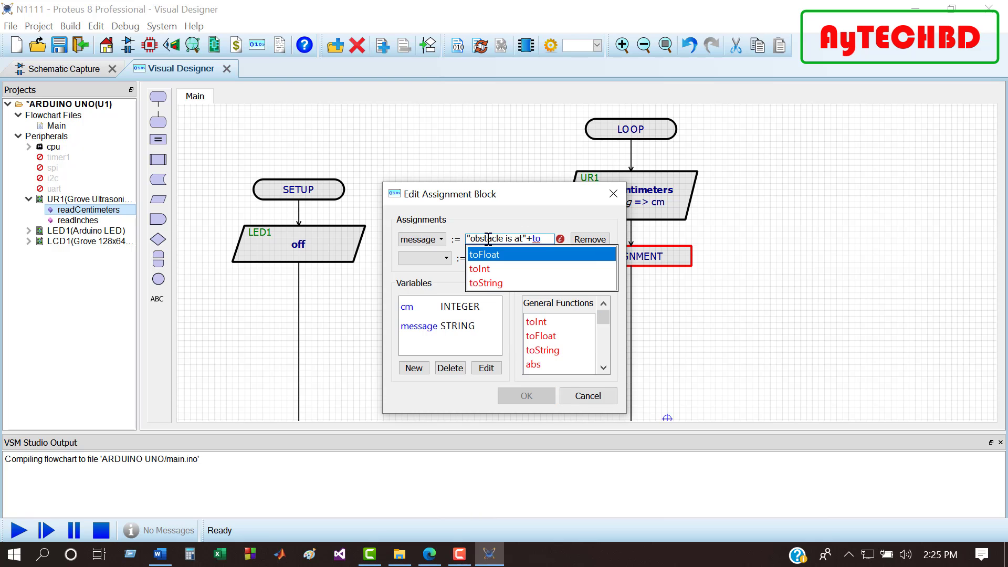
type("String")
key("Return")
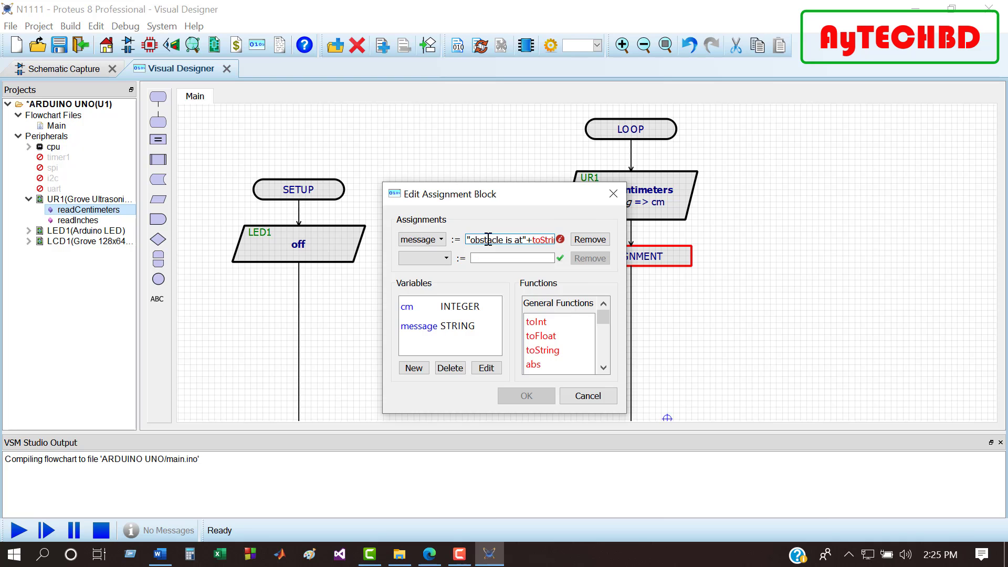
type(")")
scroll(489, 239, "up", 1)
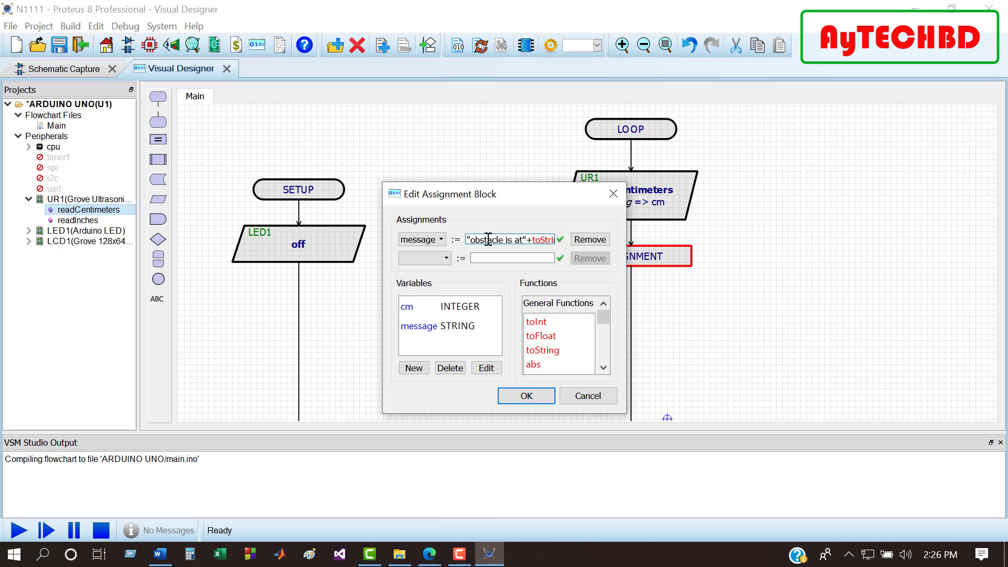
left_click(525, 396)
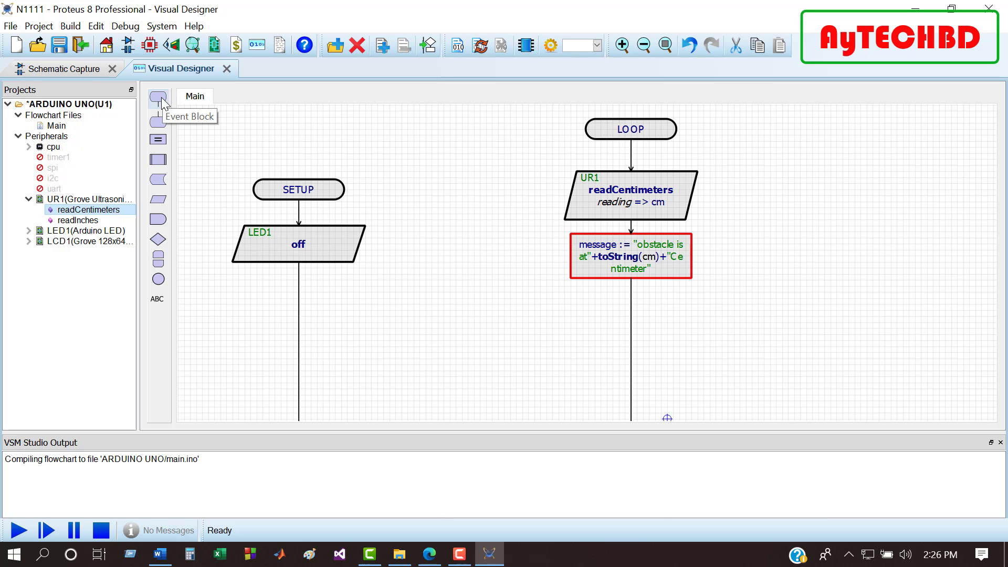
Add an event block beside the LOOP sequence, shift both sequences slightly left, and name the event Display
left_click_drag(161, 100, 826, 124)
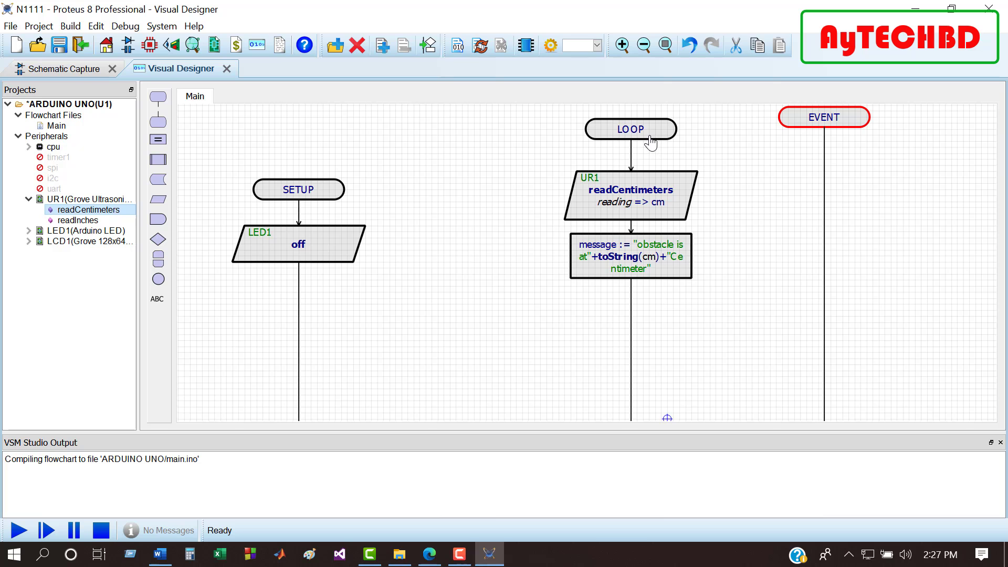
left_click_drag(638, 190, 530, 202)
left_click_drag(812, 124, 778, 122)
double_click(777, 122)
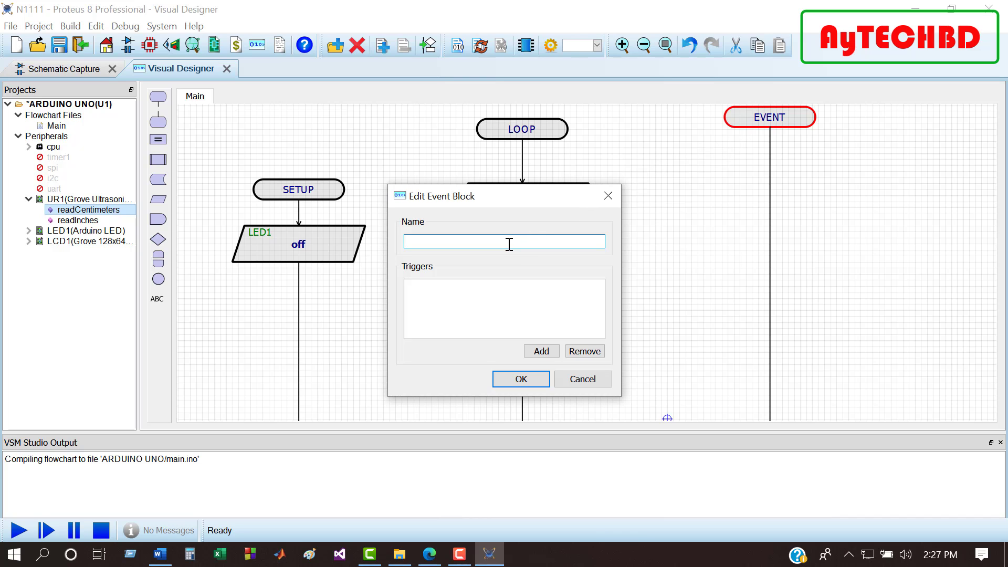
type("Display")
key("Return")
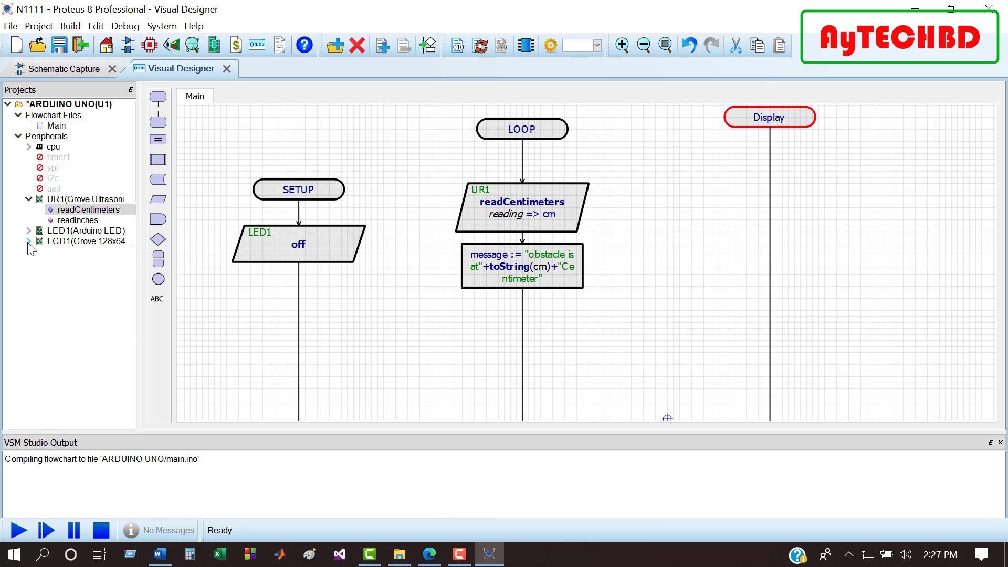
Insert LCD1's clearDisplay, setTextColor and setTextSize operations in that order below the Display event
left_click(29, 242)
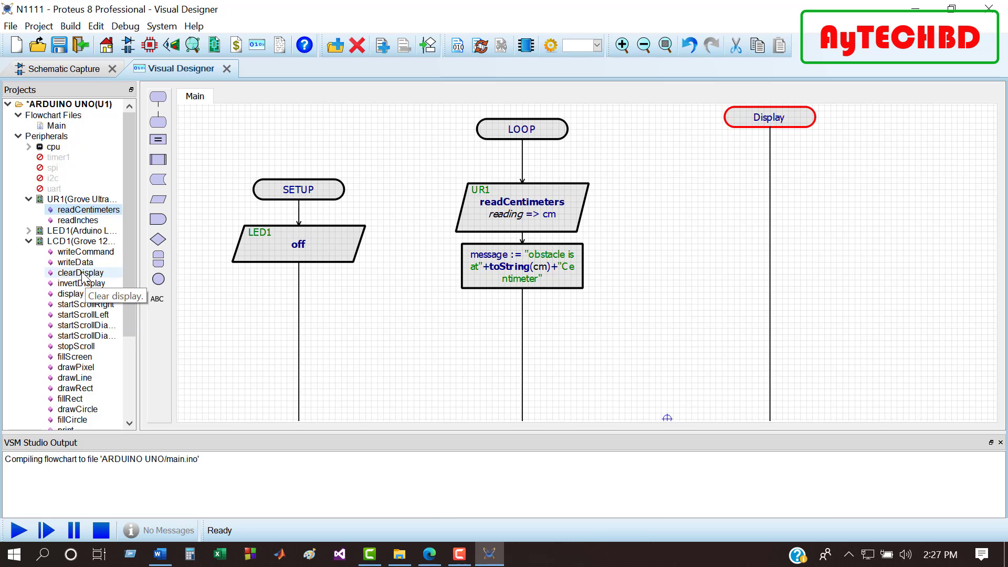
left_click_drag(83, 274, 768, 171)
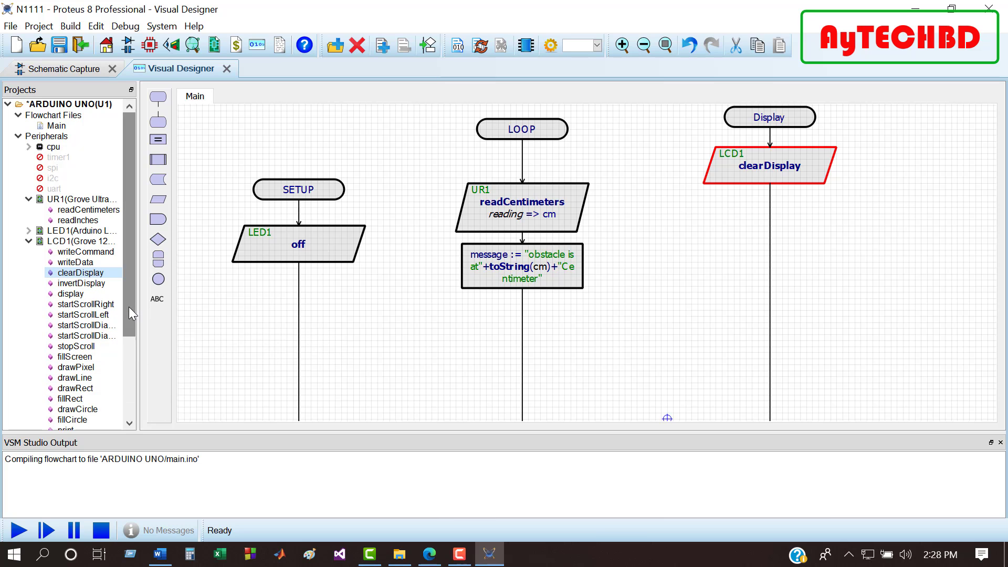
left_click_drag(128, 307, 137, 367)
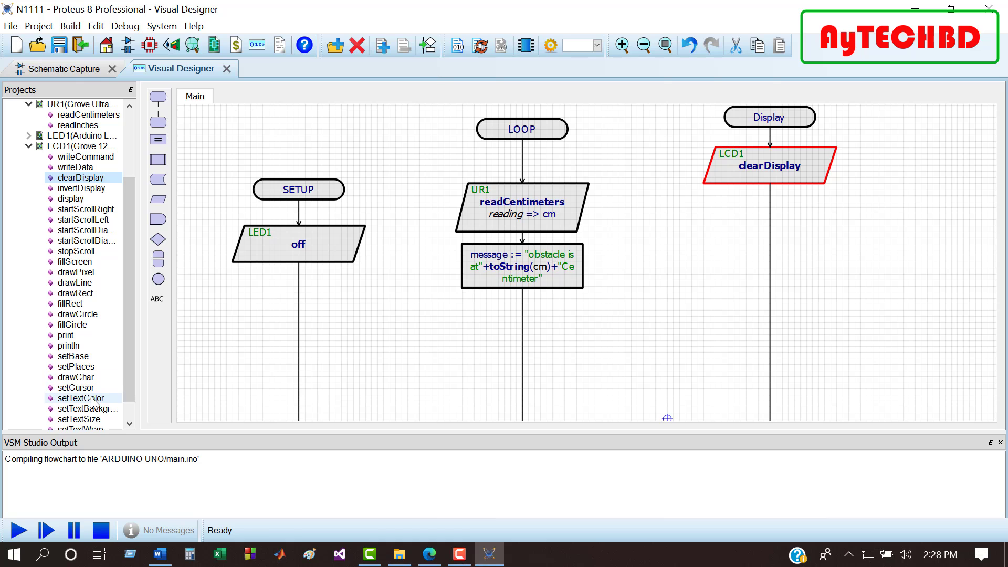
left_click_drag(82, 398, 769, 235)
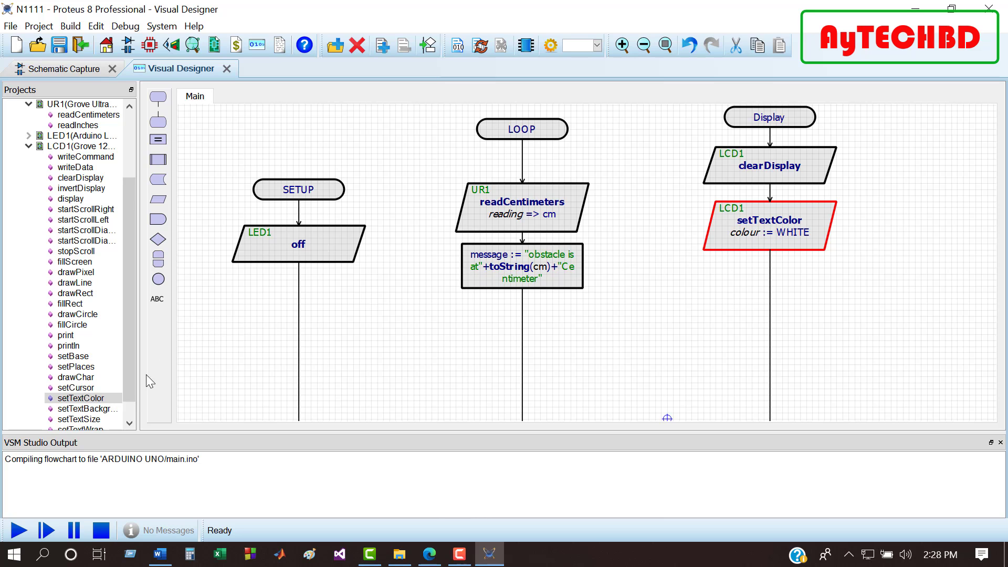
left_click_drag(90, 423, 770, 299)
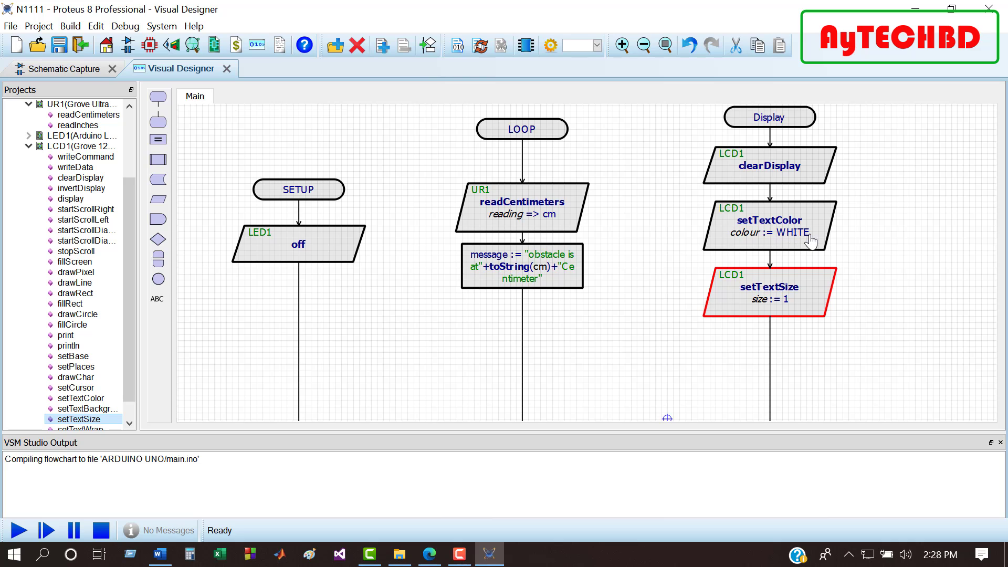
Review the colour choices of the setTextColor block and the size argument of the setTextSize block
left_click(794, 242)
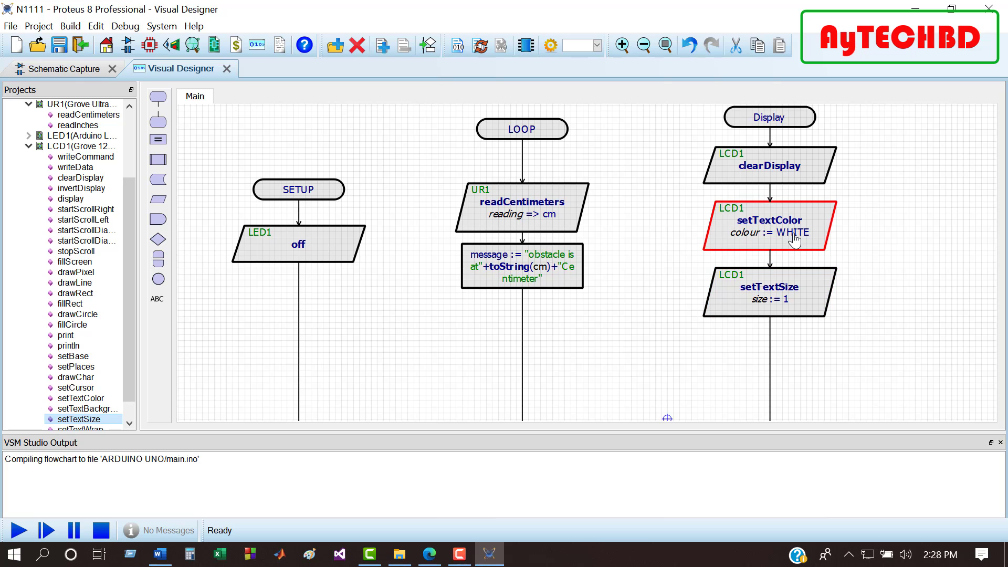
double_click(794, 240)
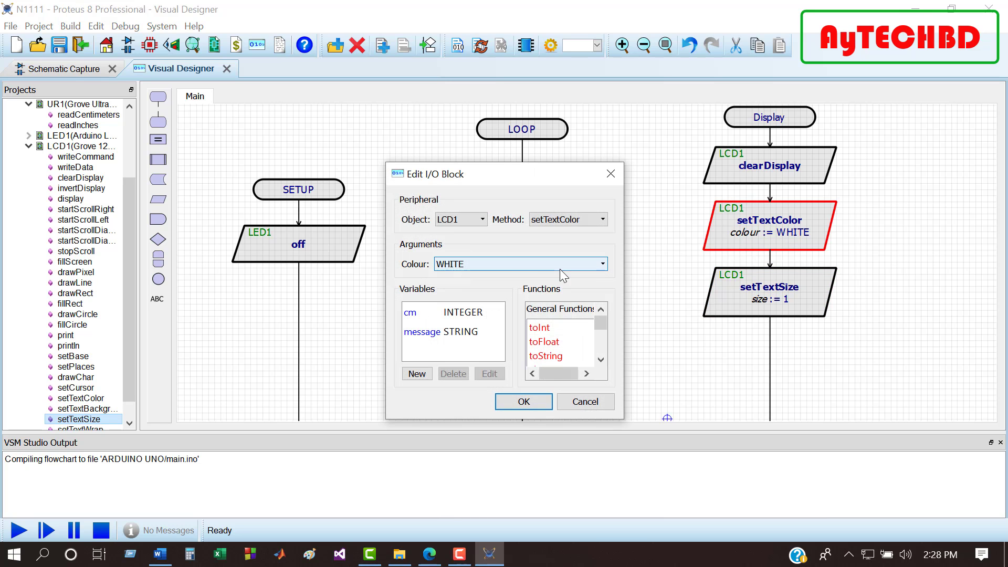
left_click(478, 264)
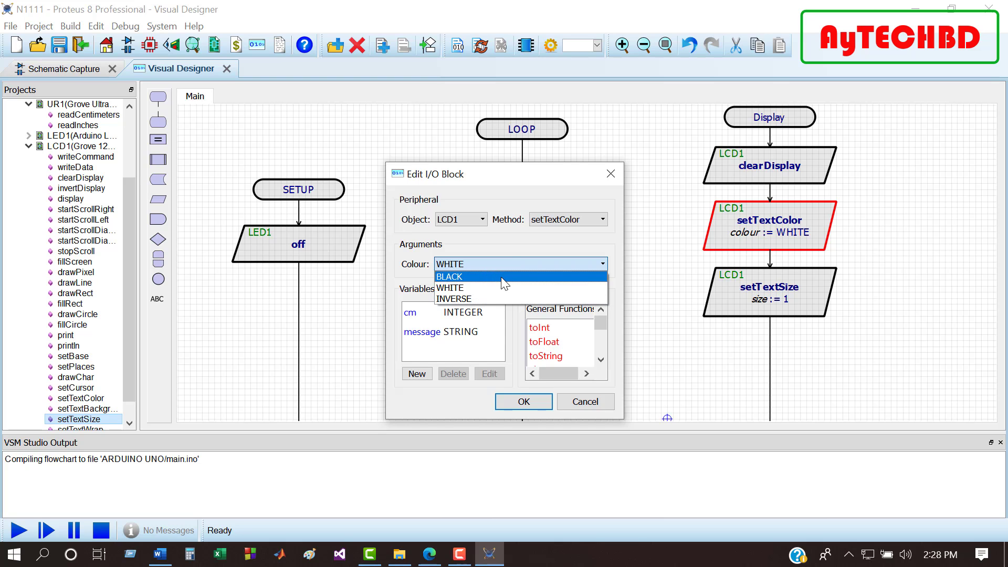
left_click(515, 403)
left_click(516, 402)
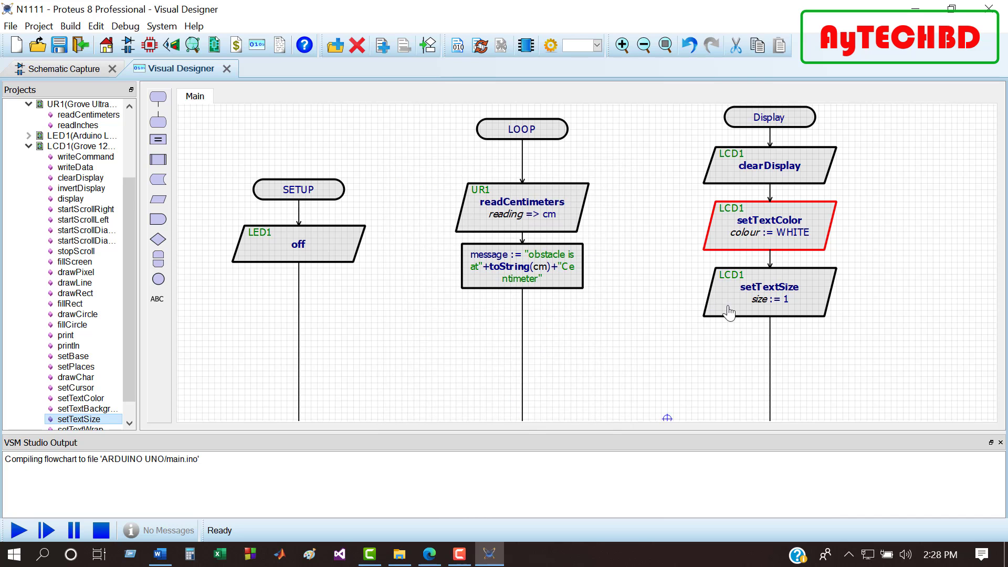
double_click(784, 305)
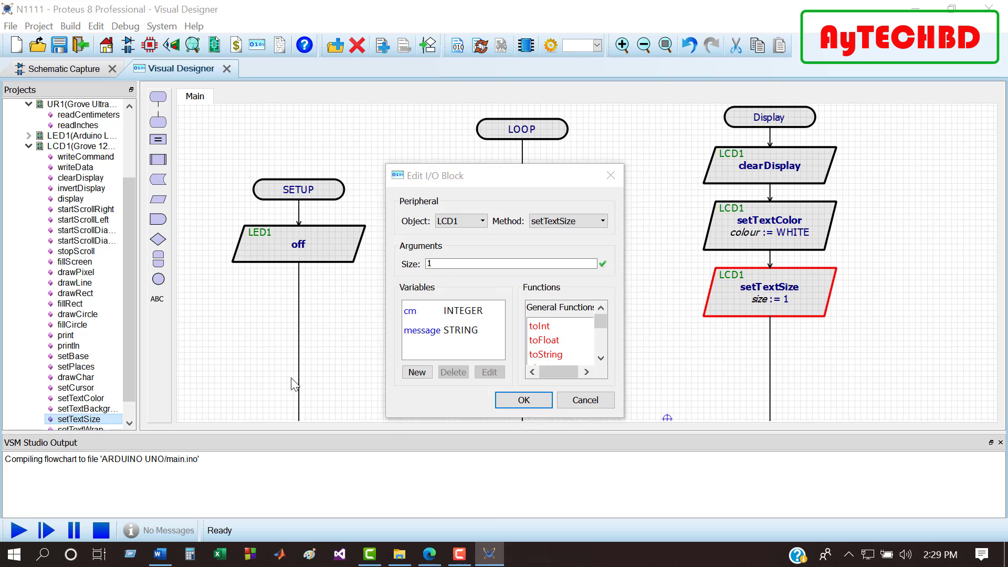
left_click(539, 398)
Insert LCD1's setCursor operation below setTextSize with its X and Y coordinates both set to 2
left_click_drag(77, 388, 770, 369)
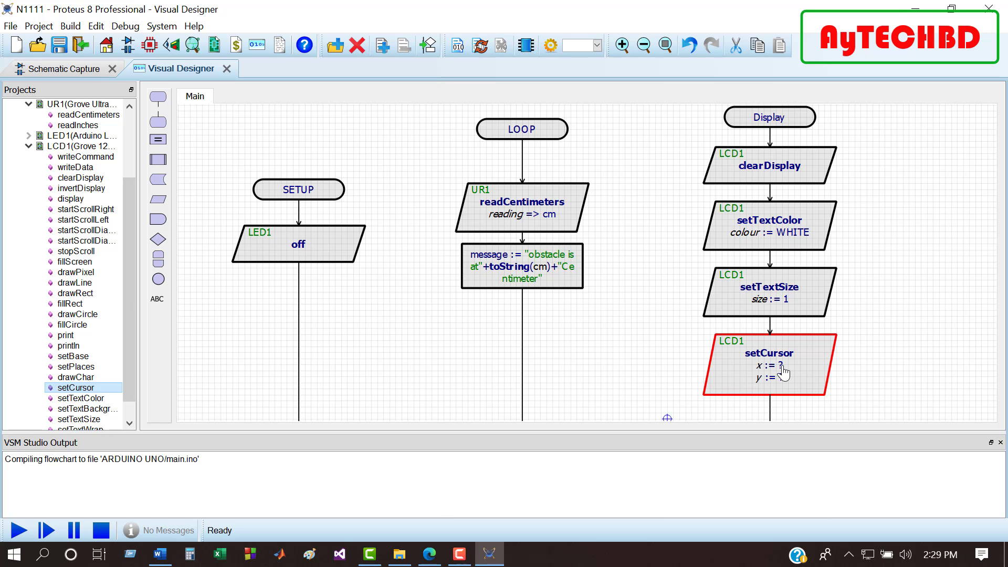
double_click(784, 372)
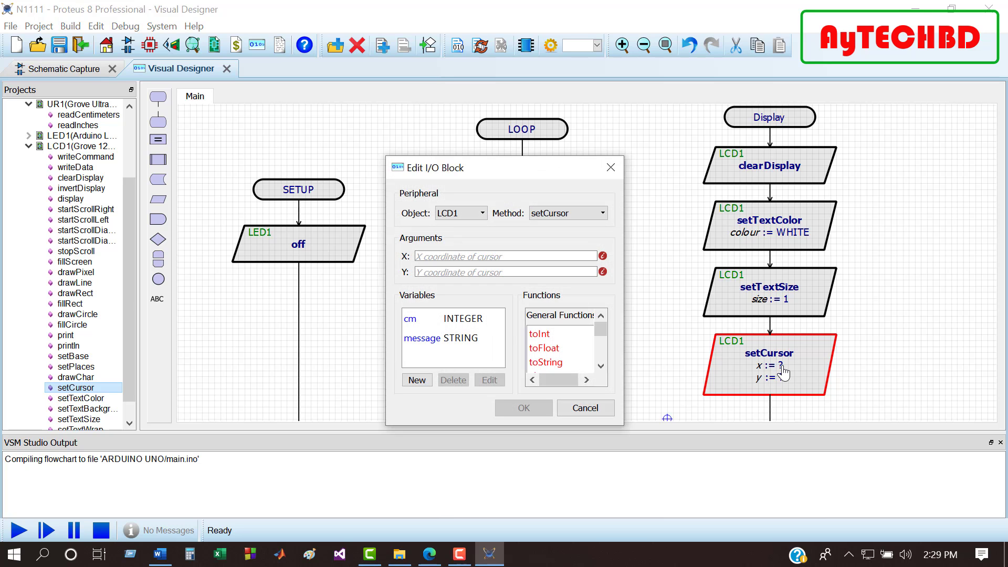
left_click(509, 256)
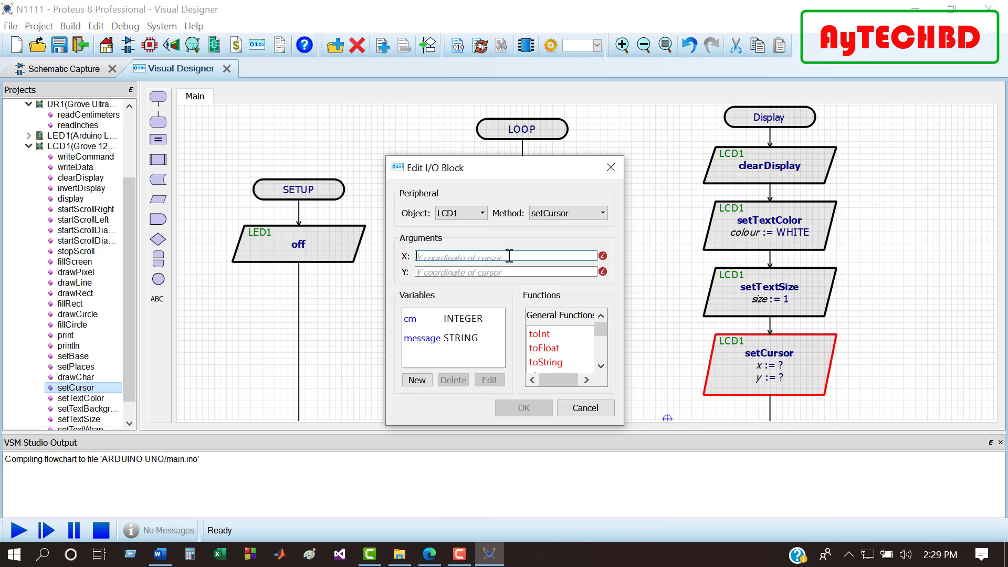
type("2")
left_click(506, 272)
type("2")
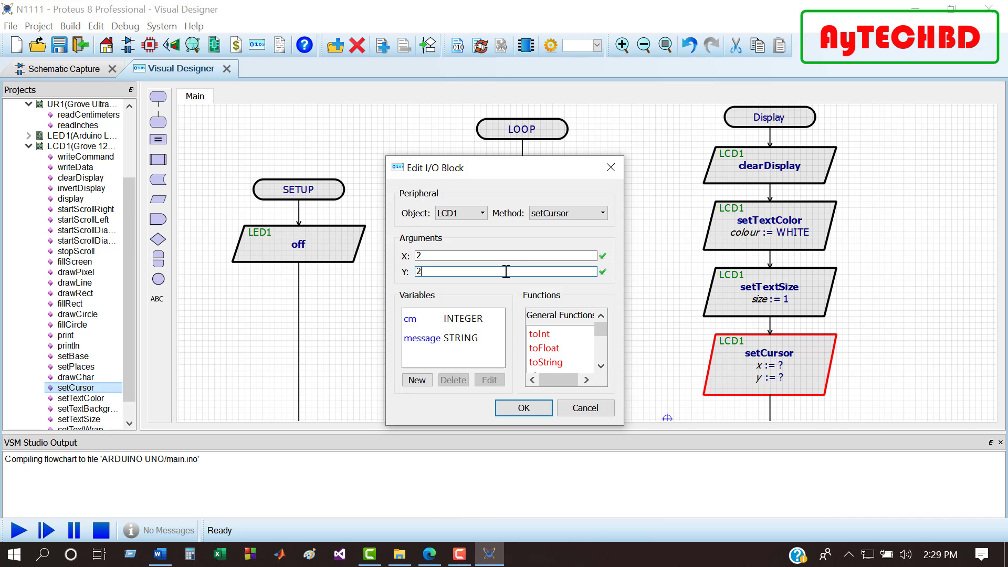
left_click(523, 405)
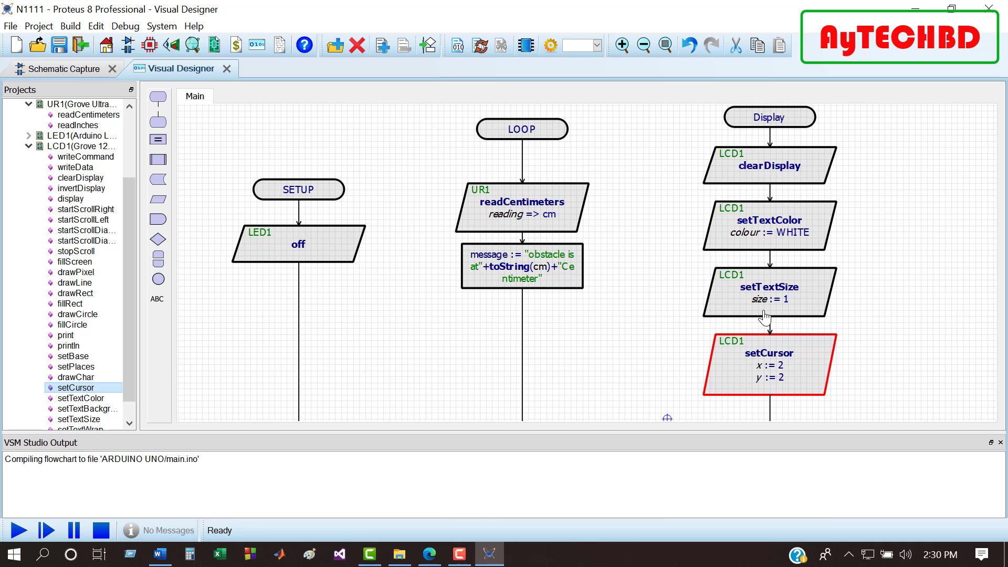
Move the clearDisplay, setTextColor, setTextSize and setCursor blocks slightly upward to free space near the end of the Display sequence
left_click(774, 170)
left_click_drag(774, 169, 767, 151)
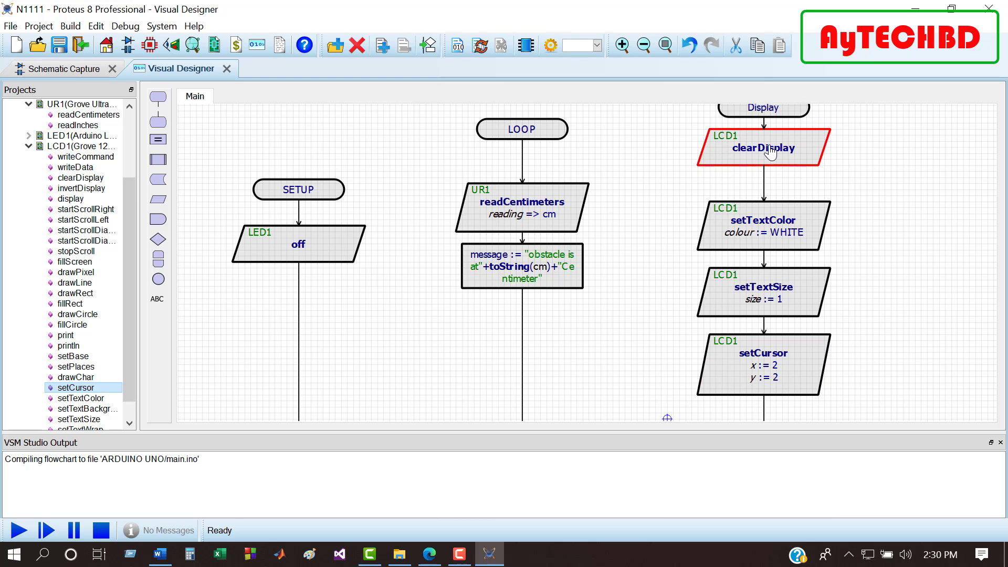
left_click_drag(766, 237, 760, 218)
left_click_drag(763, 294, 759, 276)
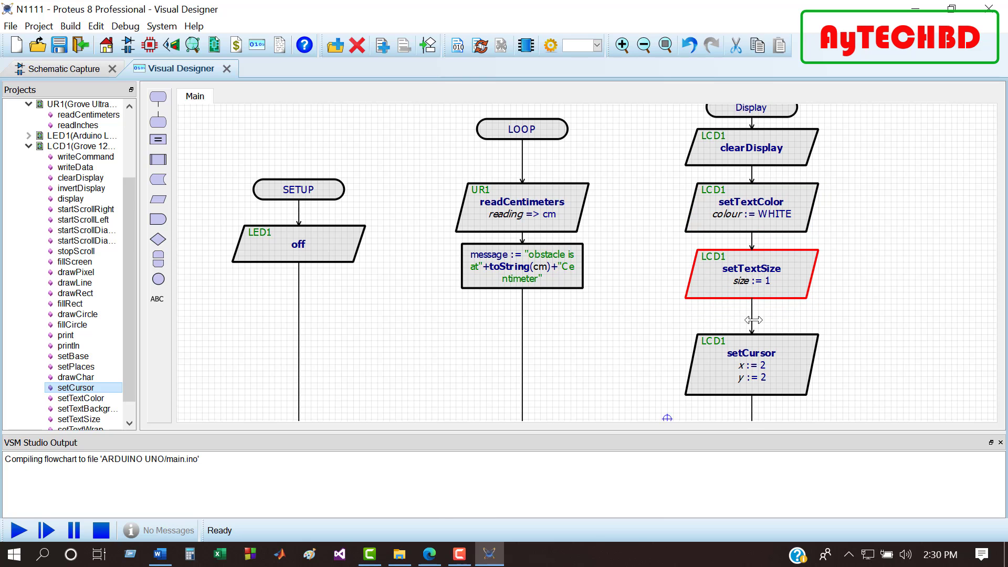
left_click(751, 364)
left_click_drag(751, 363, 750, 352)
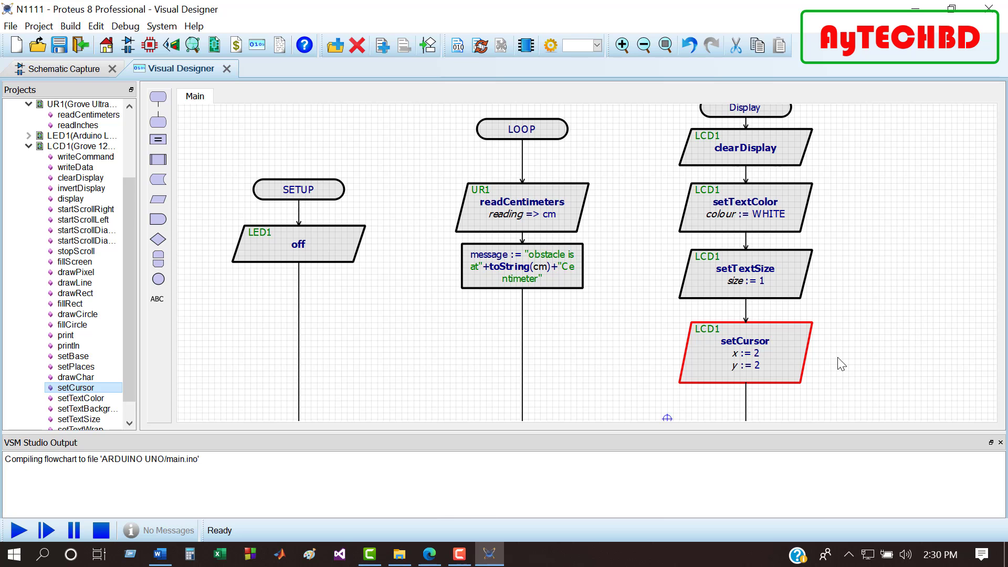
Insert LCD1's print operation between setCursor and END in the Display sequence
scroll(832, 371, "down", 3)
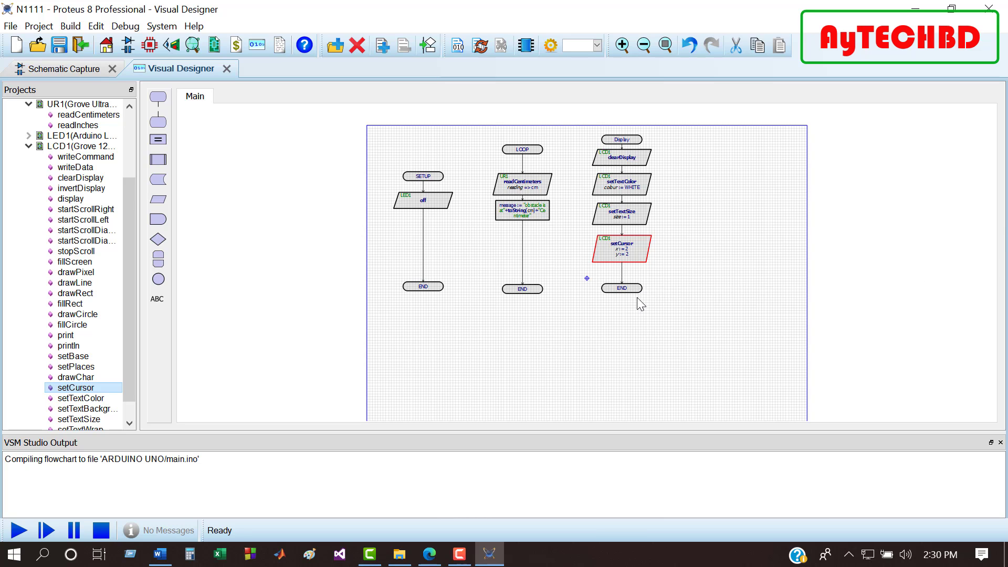
left_click(588, 284)
scroll(587, 290, "up", 2)
left_click_drag(69, 338, 746, 261)
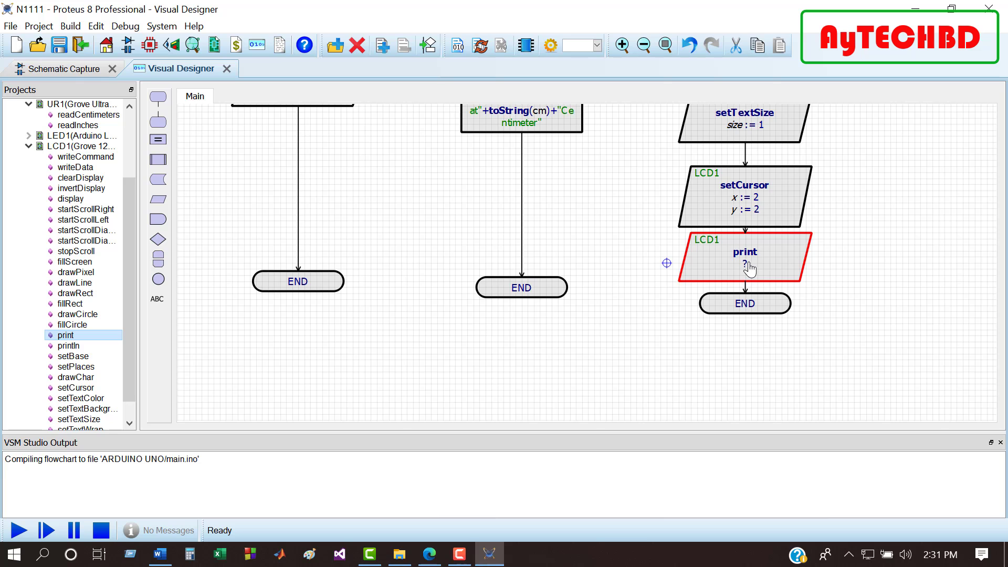
Set the print block's argument to the message variable and insert LCD1's display operation between print and END in the Display sequence
double_click(749, 266)
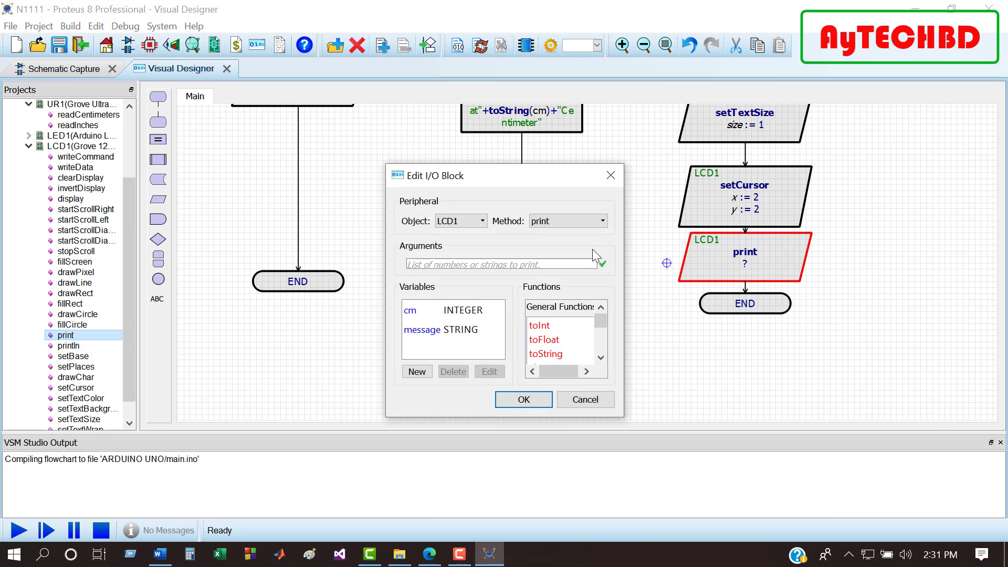
left_click(495, 264)
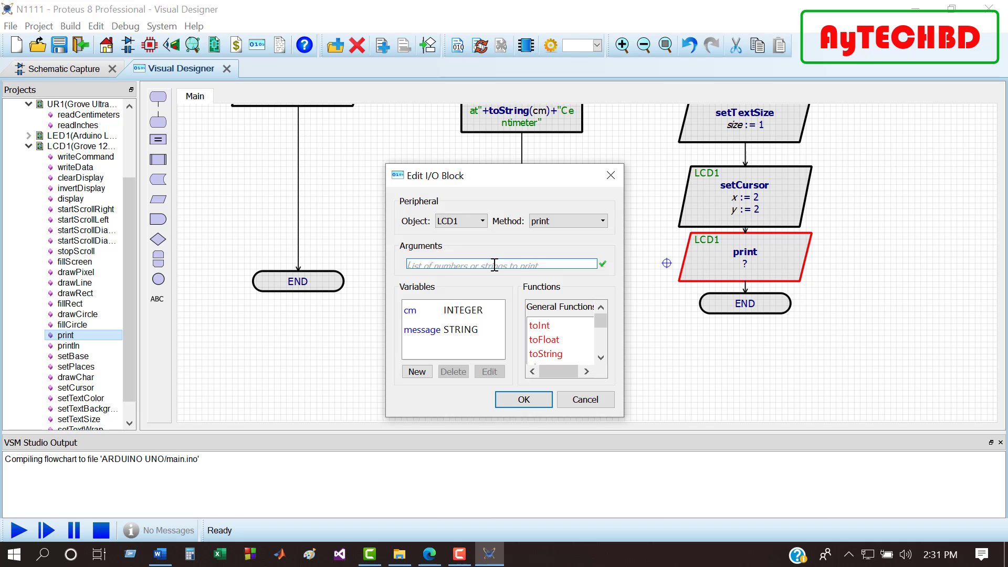
type("messa")
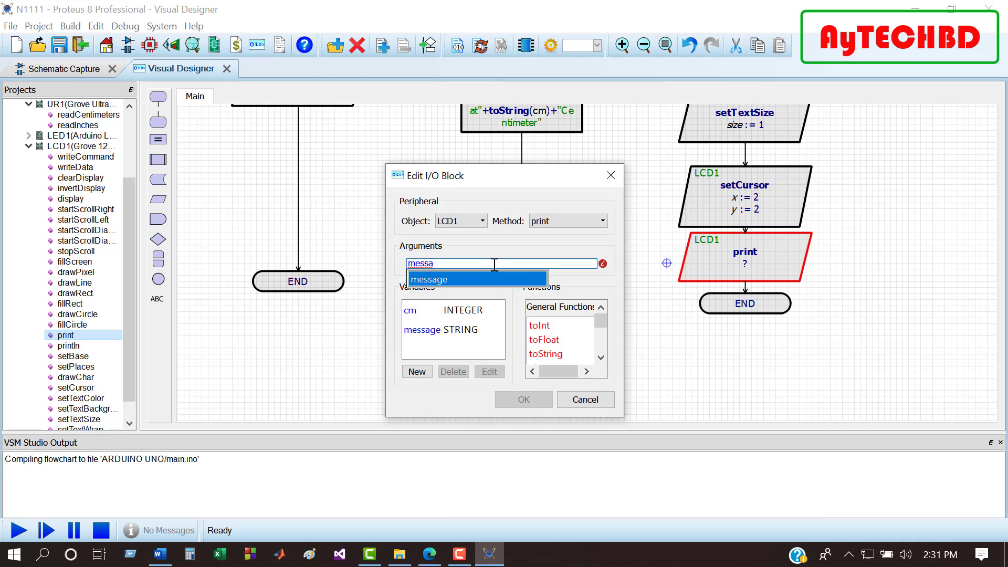
type("ge")
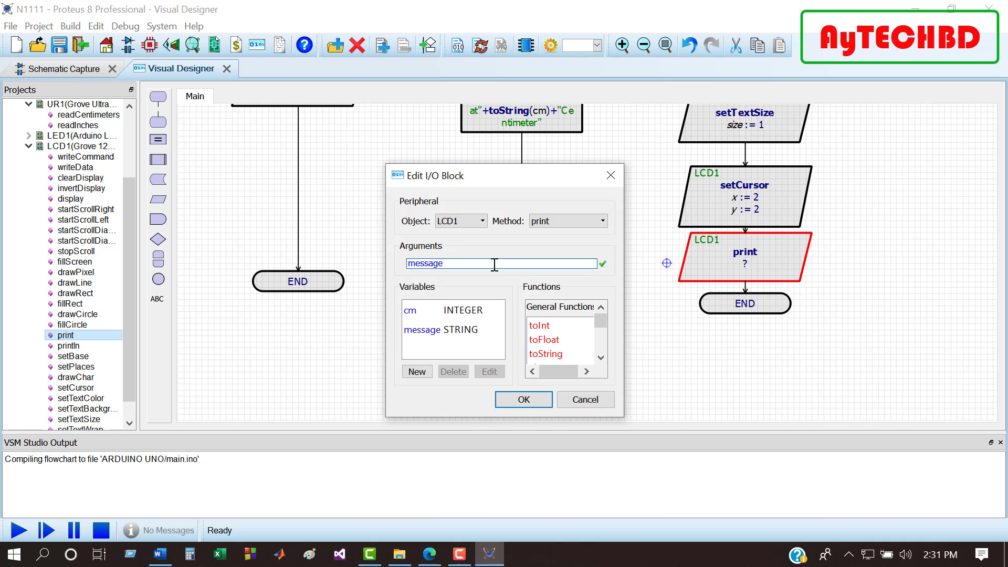
left_click(523, 400)
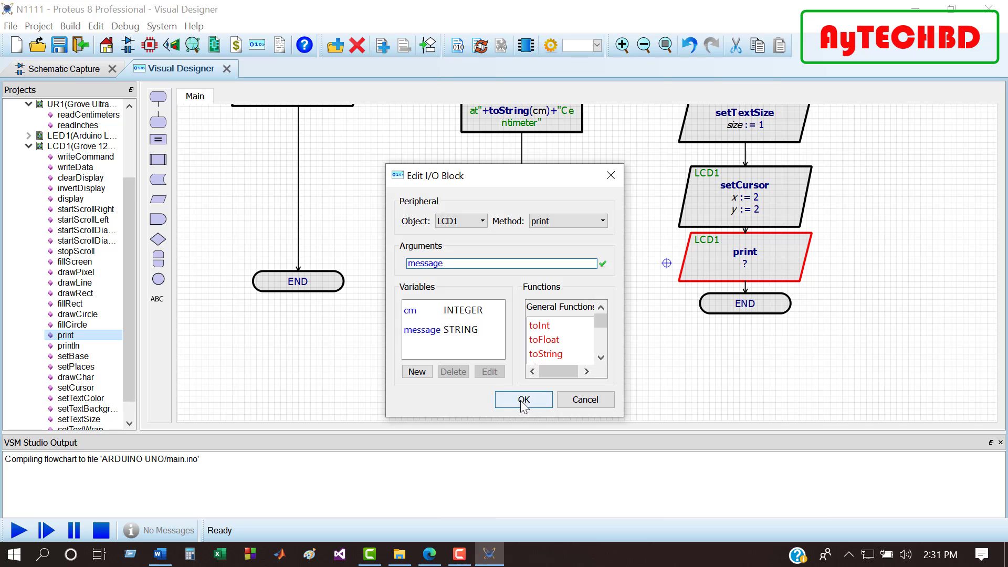
left_click(523, 400)
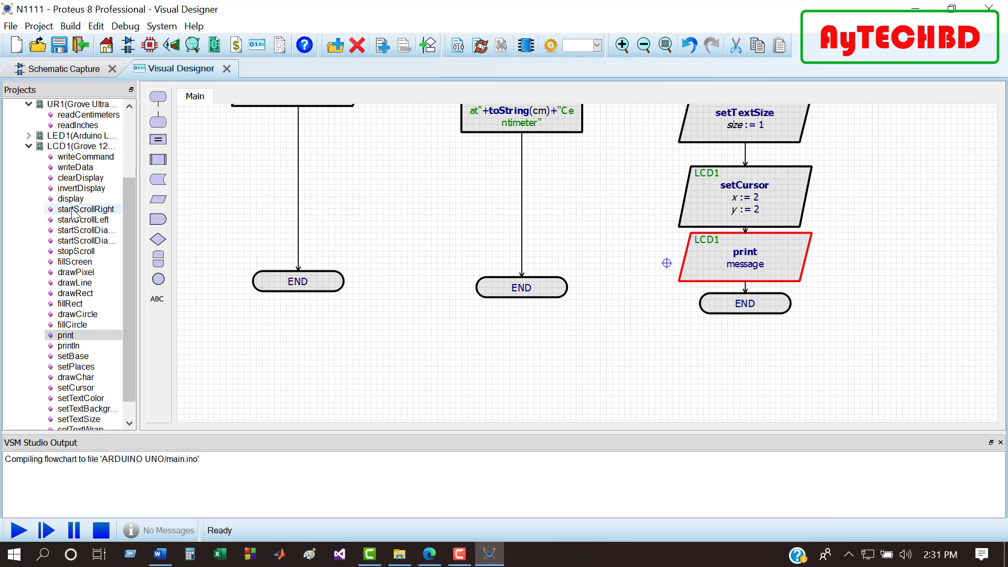
left_click_drag(70, 198, 747, 308)
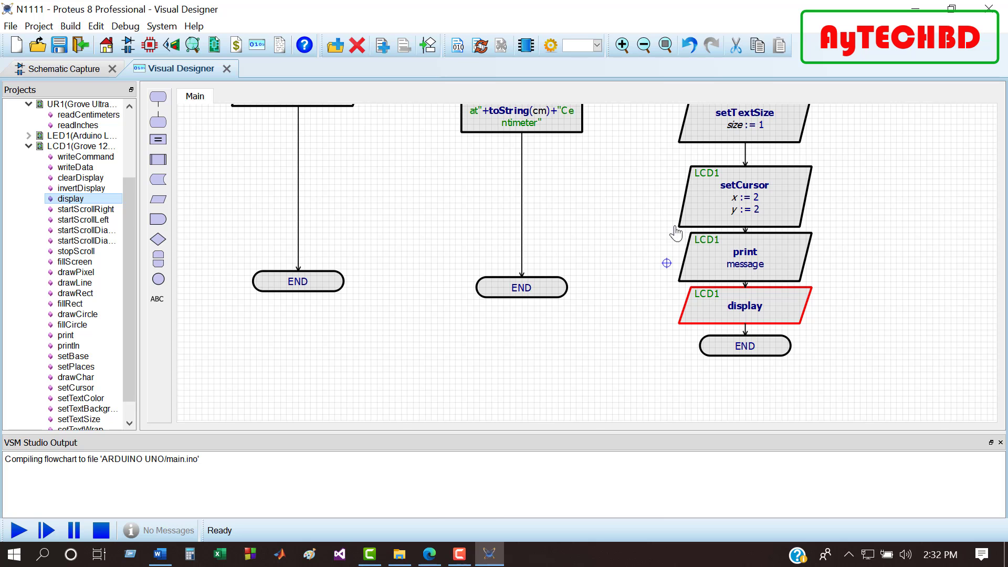
Insert a subroutine call below the message assignment in the LOOP sequence and make it call Display
scroll(575, 210, "down", 2)
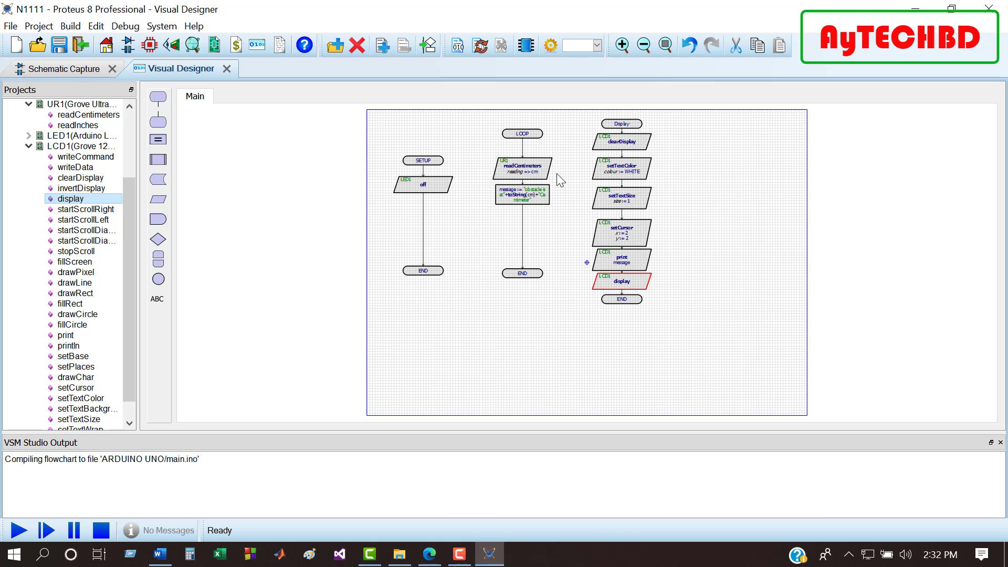
scroll(557, 174, "up", 2)
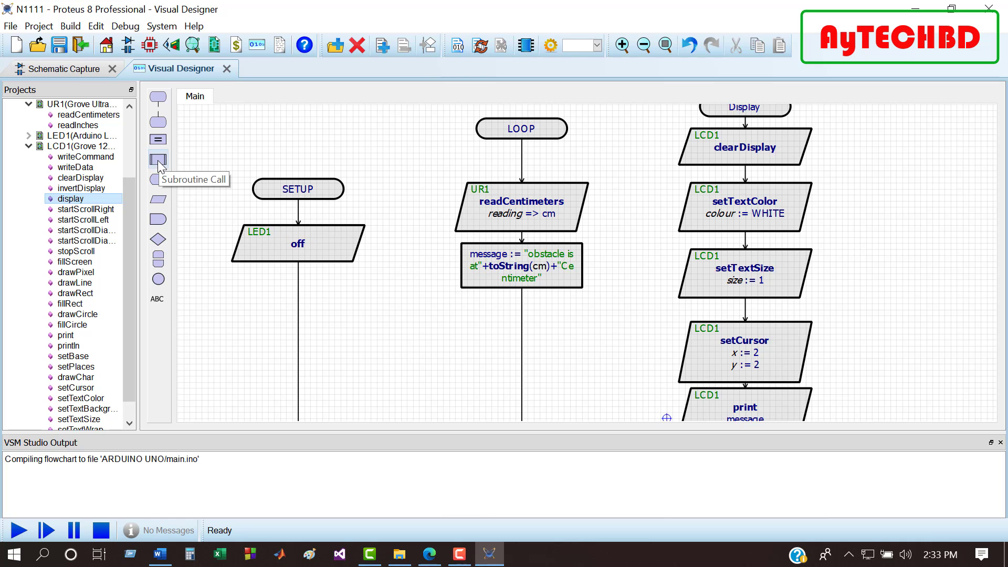
left_click_drag(158, 160, 523, 324)
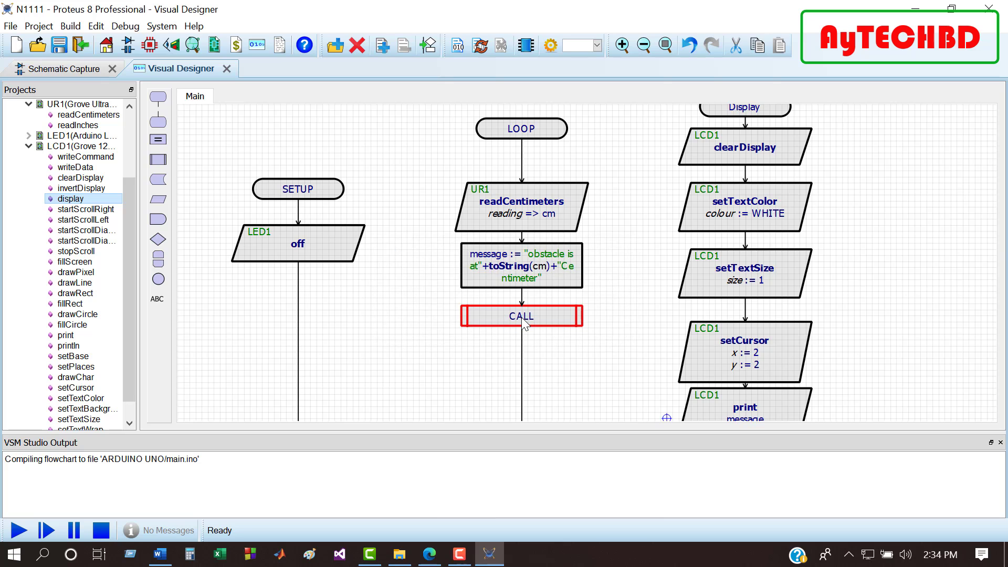
double_click(522, 318)
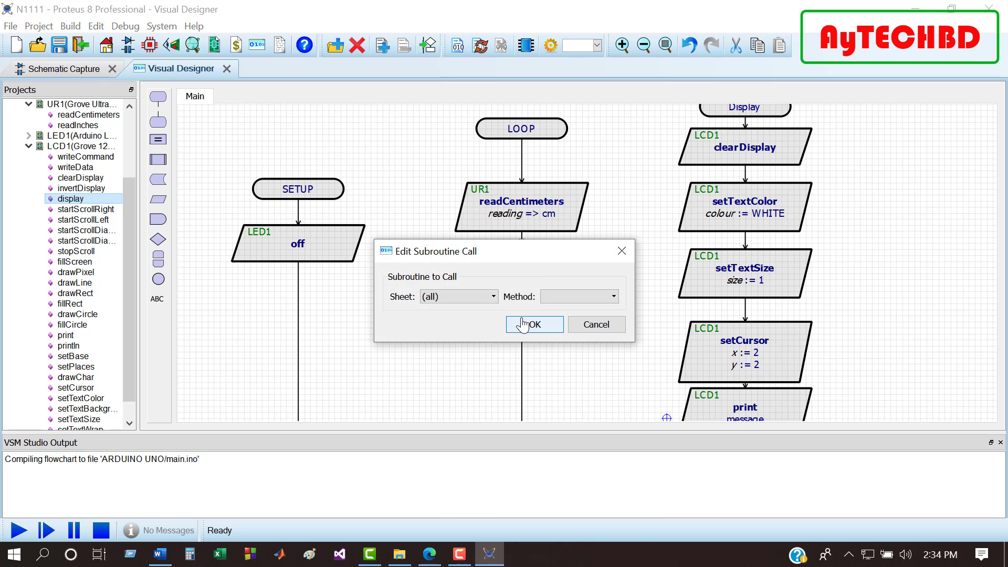
left_click(614, 297)
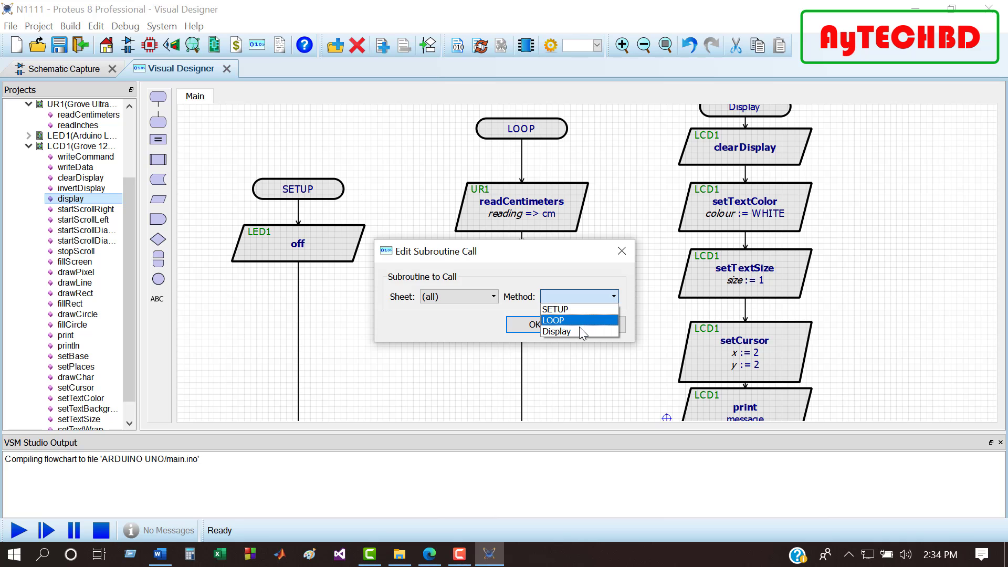
left_click(576, 332)
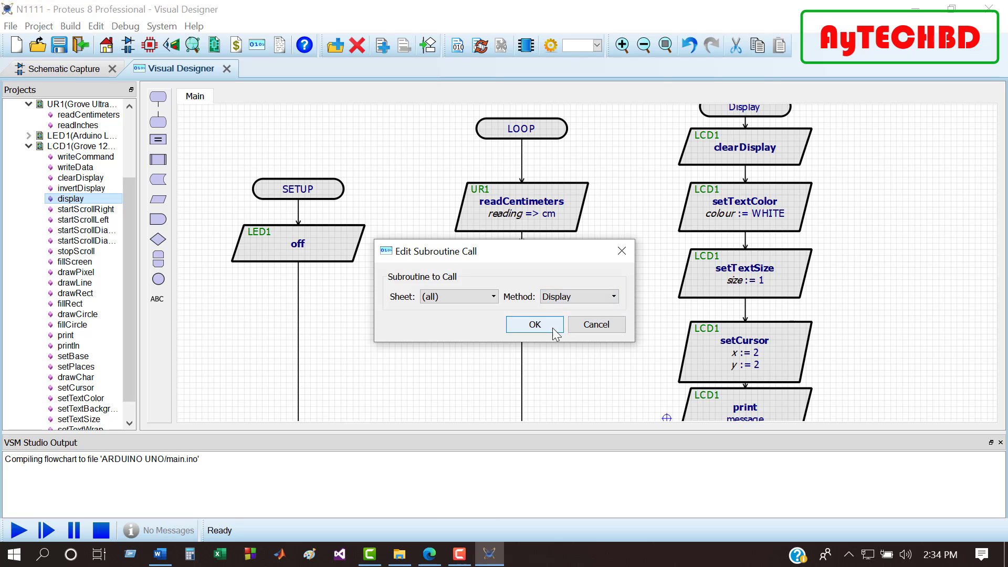
left_click(551, 326)
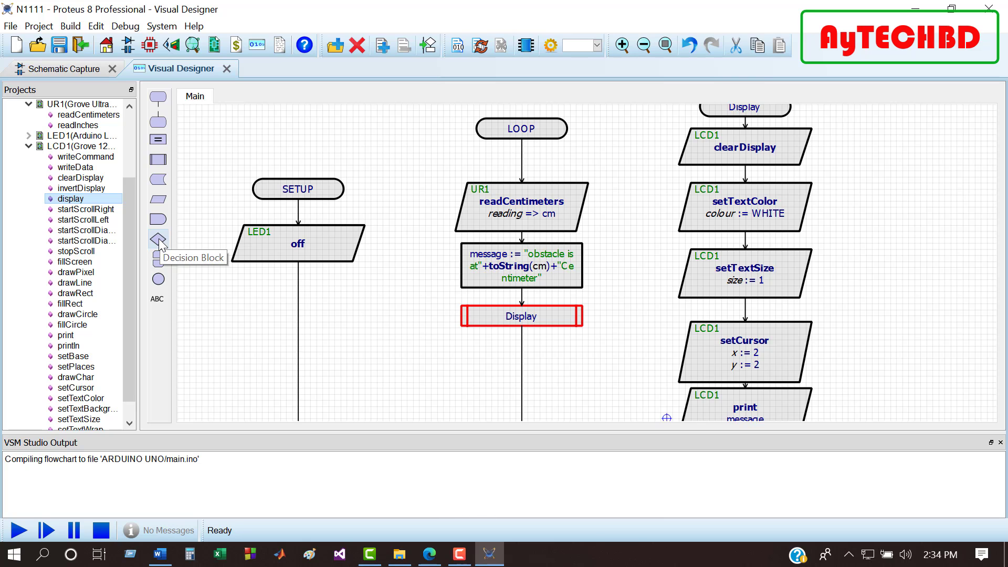
Insert a decision block below the Display call in LOOP and move the readCentimeters and message blocks upward
left_click_drag(158, 240, 524, 384)
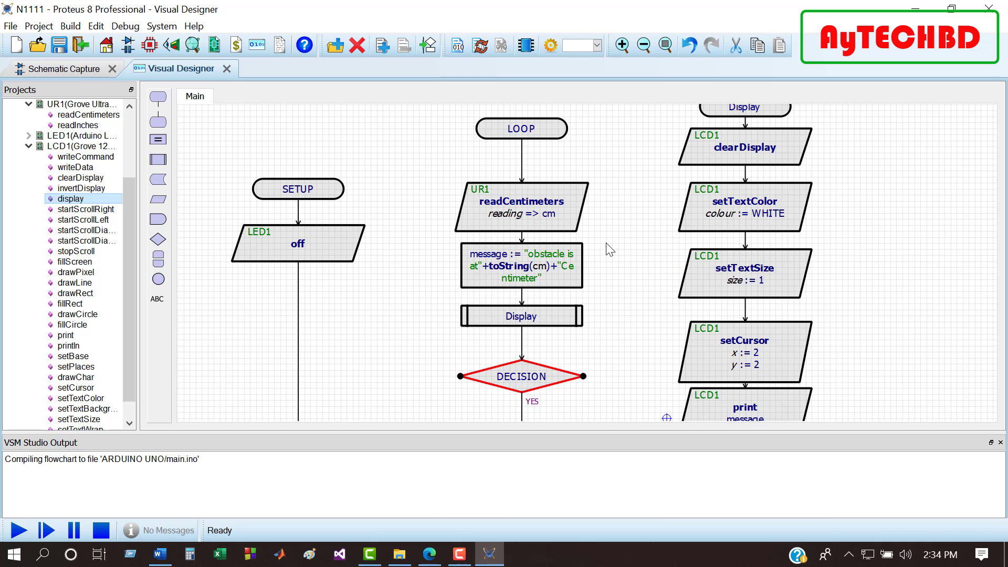
left_click_drag(545, 219, 539, 185)
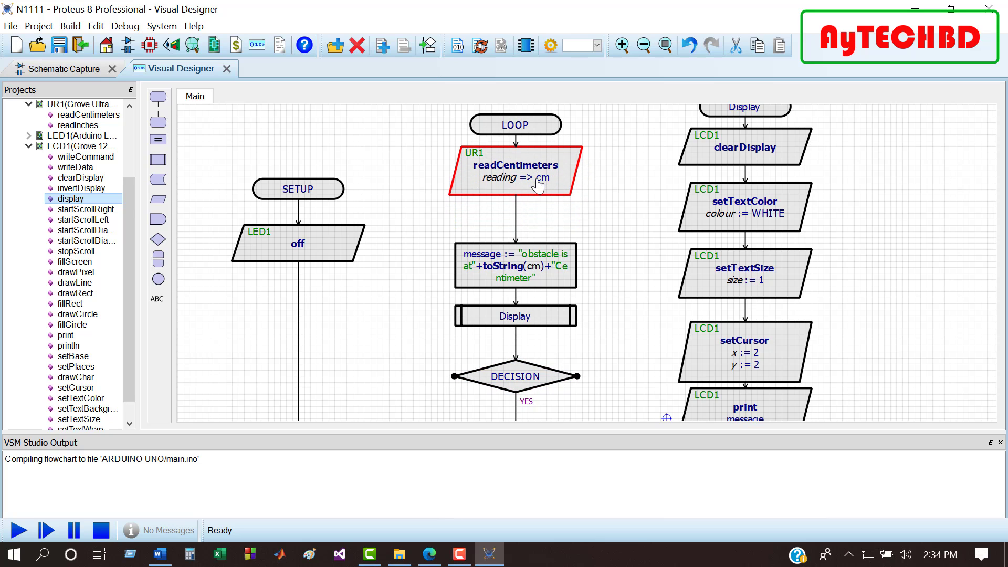
left_click_drag(523, 268, 527, 247)
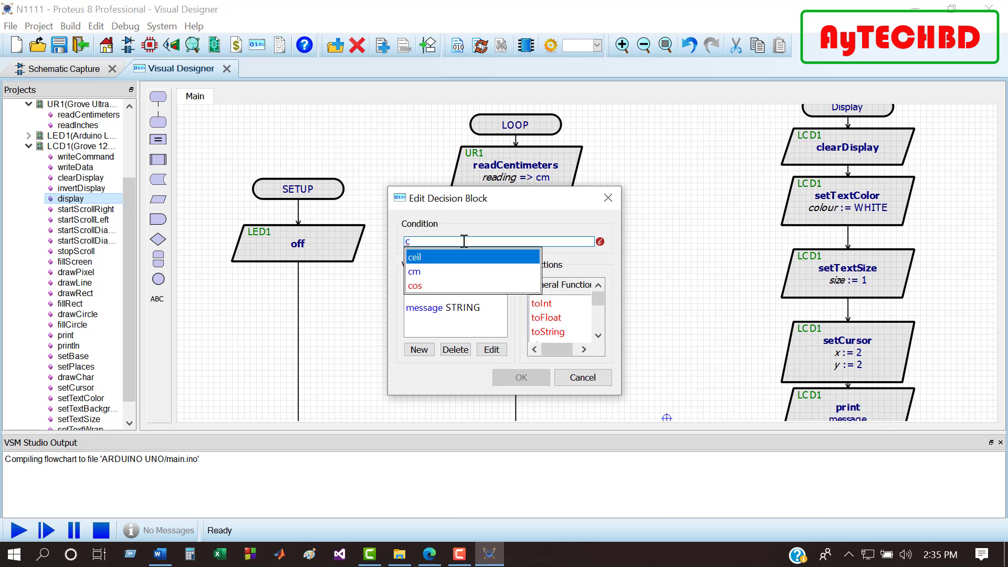
Set the condition of LOOP's decision block to cm<=10
key("Return")
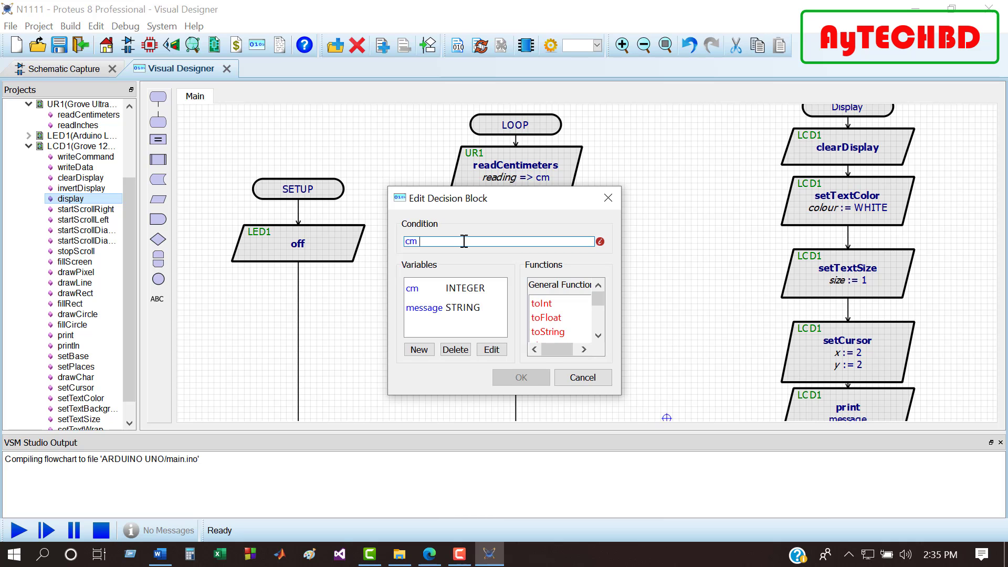
type("<=10")
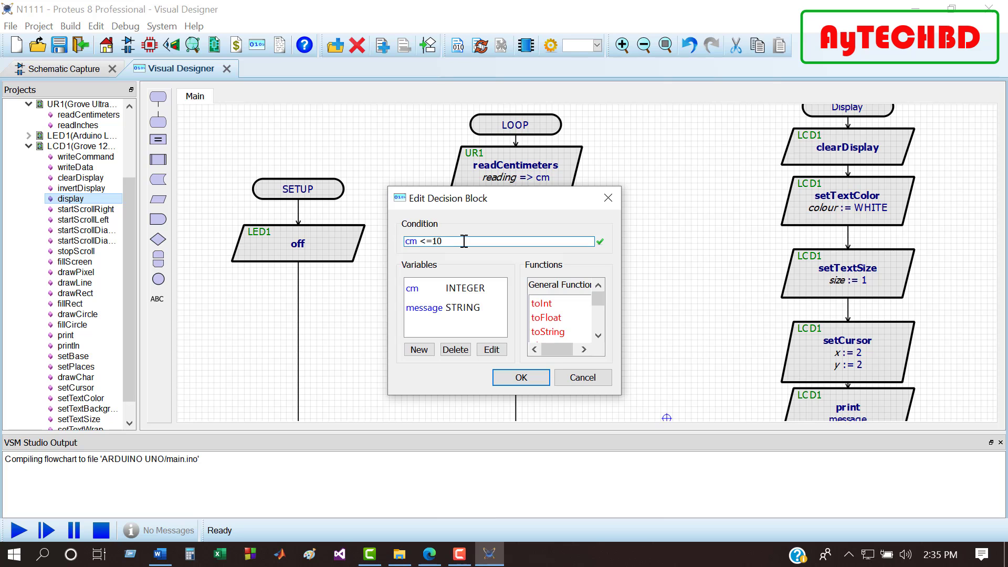
left_click(527, 380)
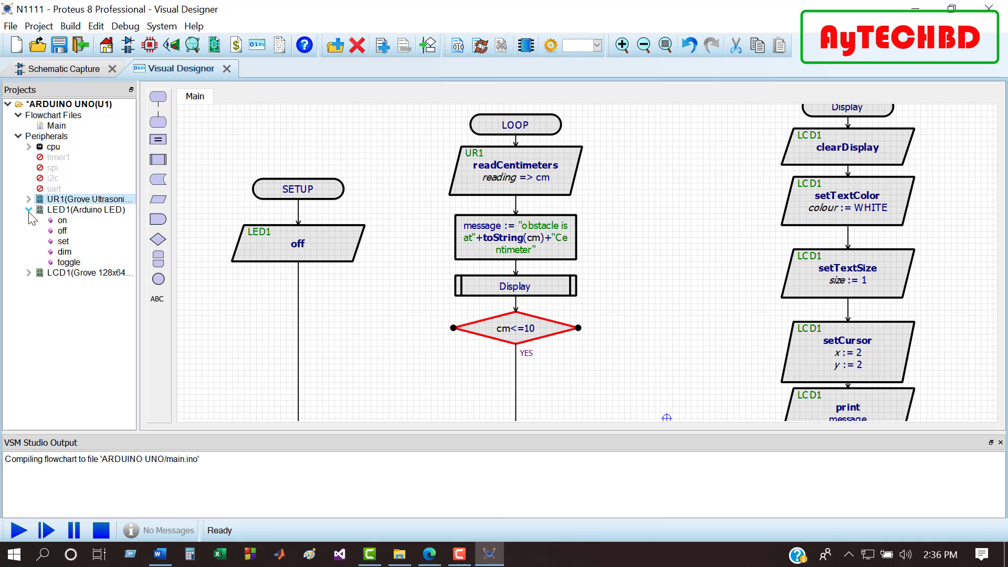
Add LED1's on operation followed by a 2-millisecond delay block to the YES branch of the cm<=10 decision
left_click(29, 210)
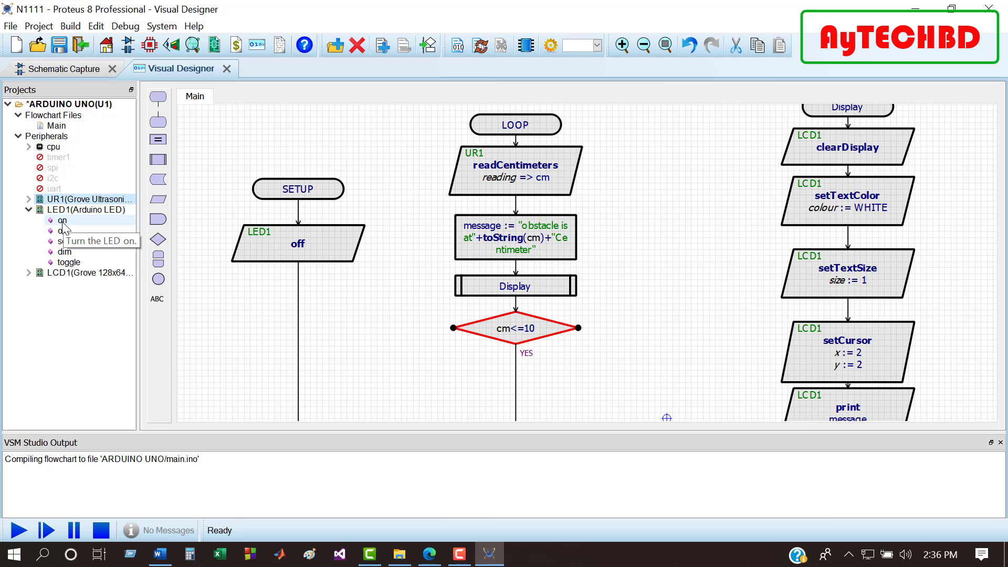
left_click_drag(62, 224, 516, 389)
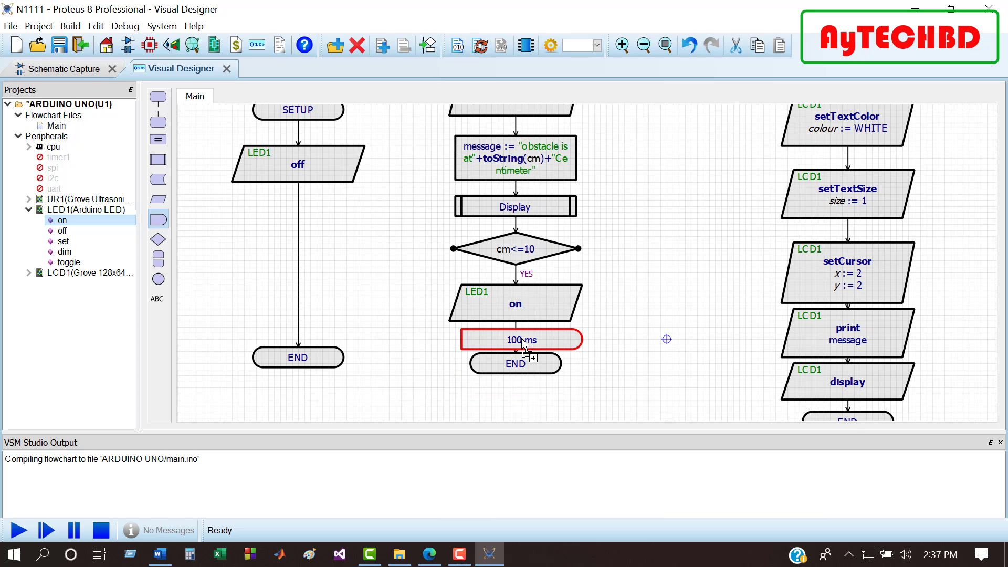
left_click_drag(517, 342, 518, 345)
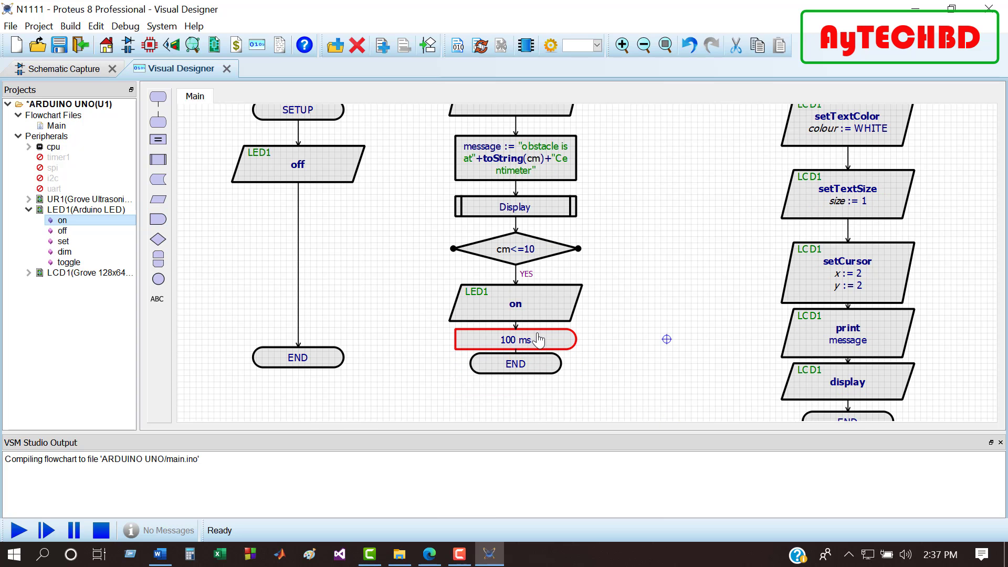
double_click(541, 343)
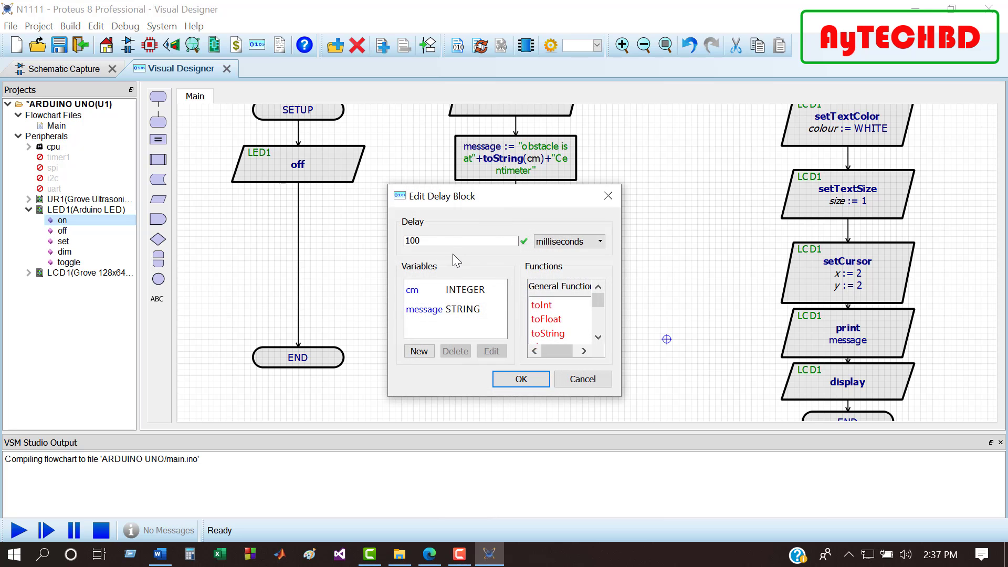
left_click(441, 243)
key("BackSpace")
key("BackSpace")
key("BackSpace")
type("2")
left_click(522, 380)
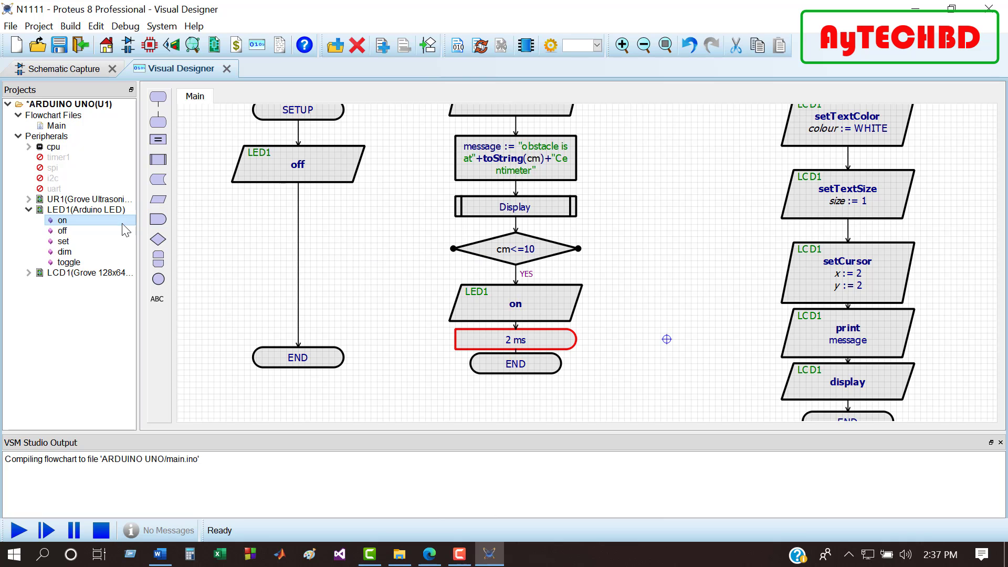
Place LED1's off operation beside the cm<=10 decision and a 2-millisecond delay block beneath it
left_click_drag(86, 232, 683, 255)
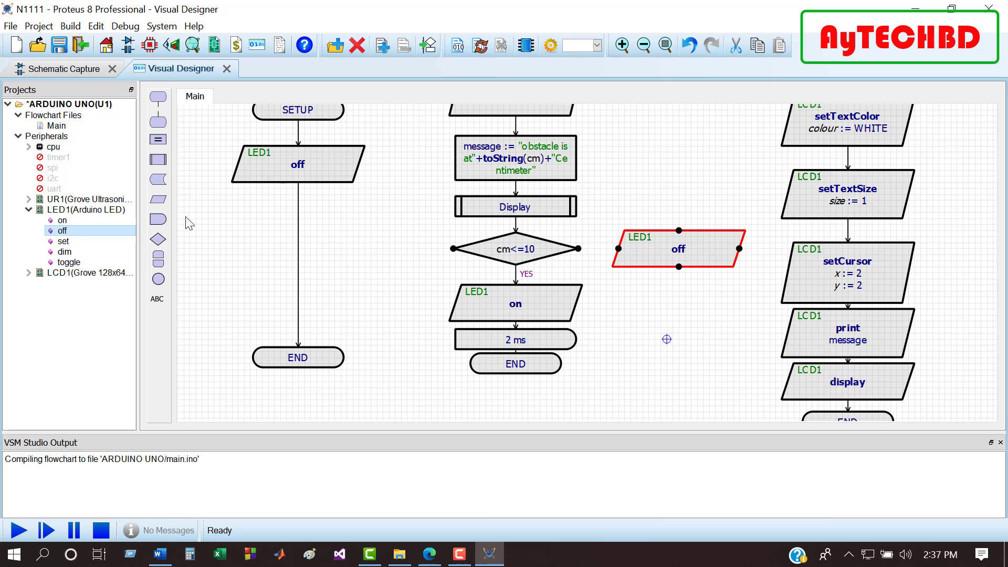
left_click_drag(158, 219, 674, 309)
double_click(674, 310)
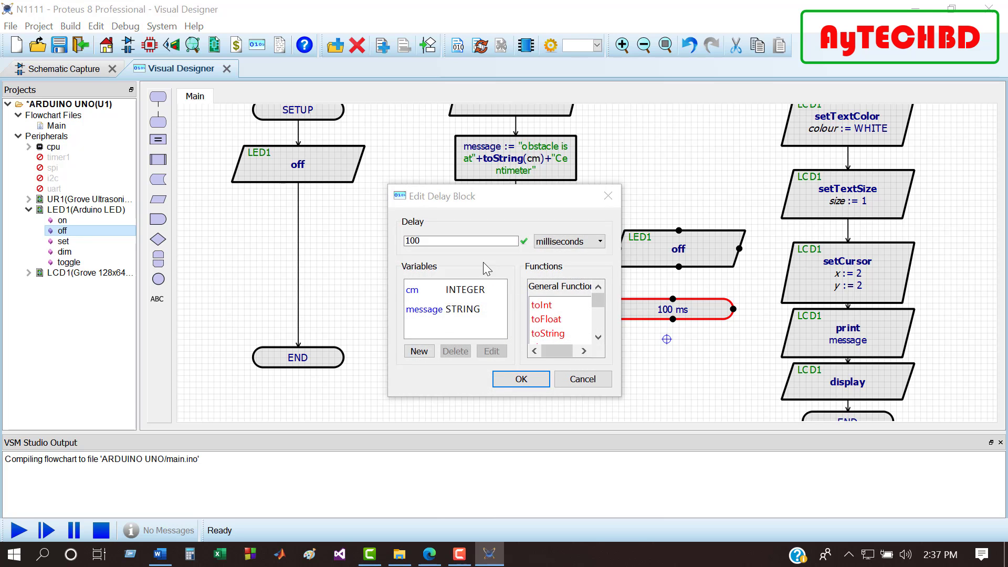
double_click(455, 240)
type("2")
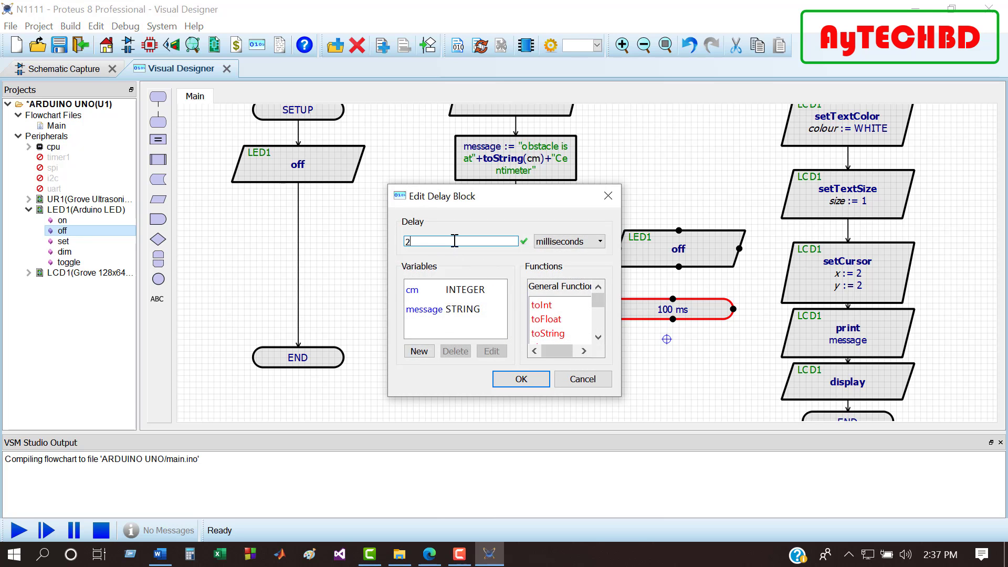
left_click(520, 379)
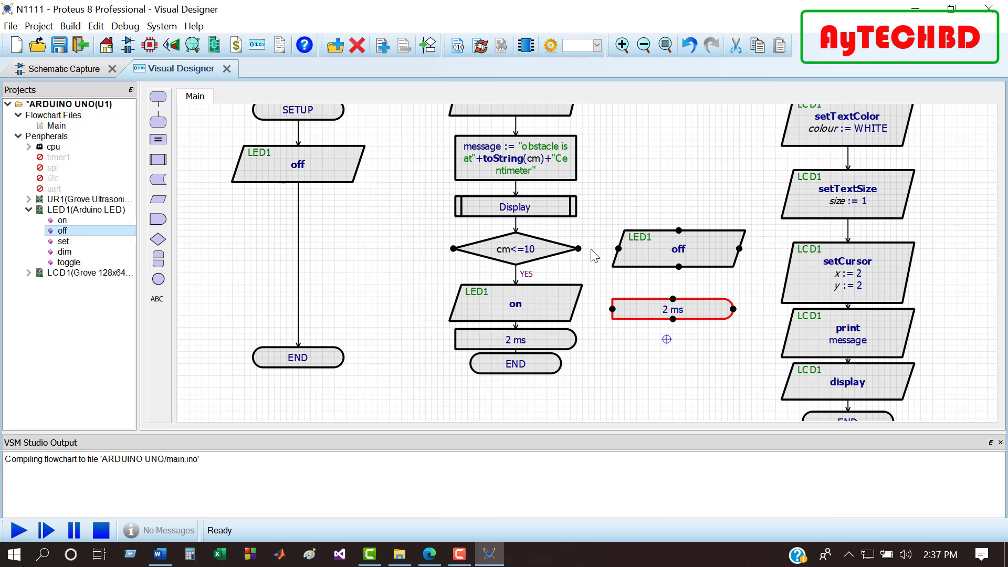
Move LOOP's END block down and wire the decision's NO branch through the off and delay blocks to the line above END
left_click(513, 374)
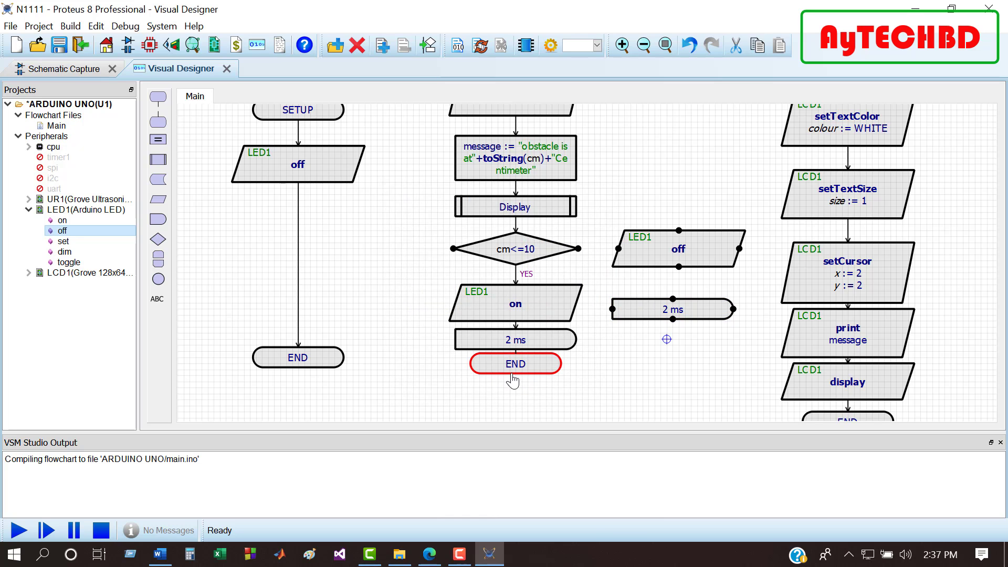
left_click_drag(511, 374, 514, 411)
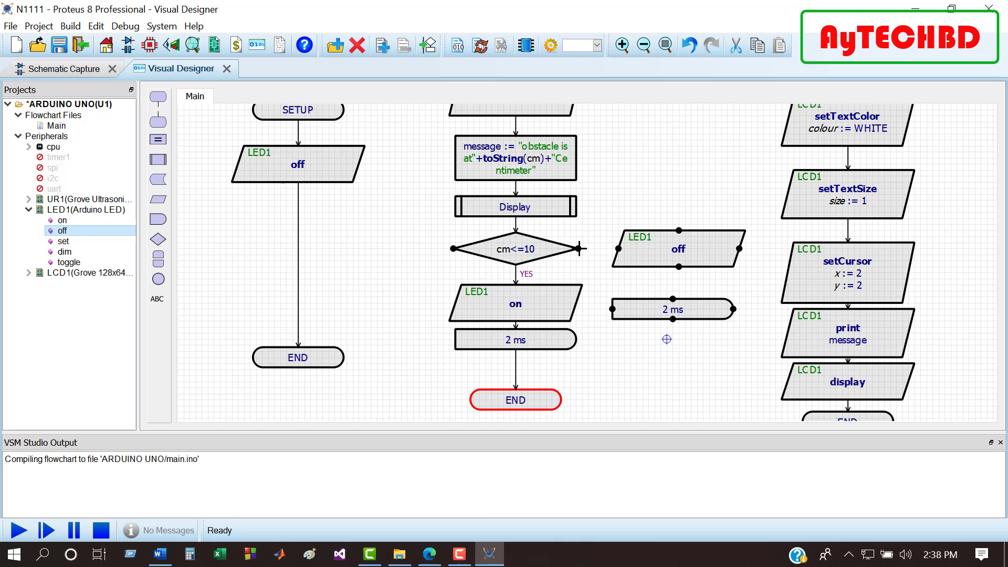
left_click_drag(580, 249, 620, 252)
left_click_drag(679, 267, 674, 298)
left_click(683, 312)
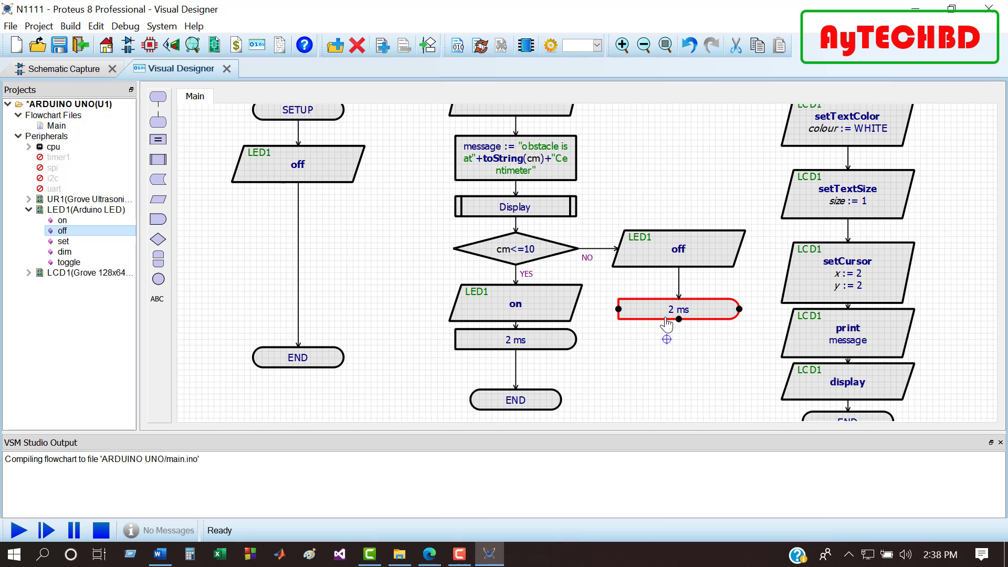
left_click_drag(679, 319, 515, 376)
left_click(710, 202)
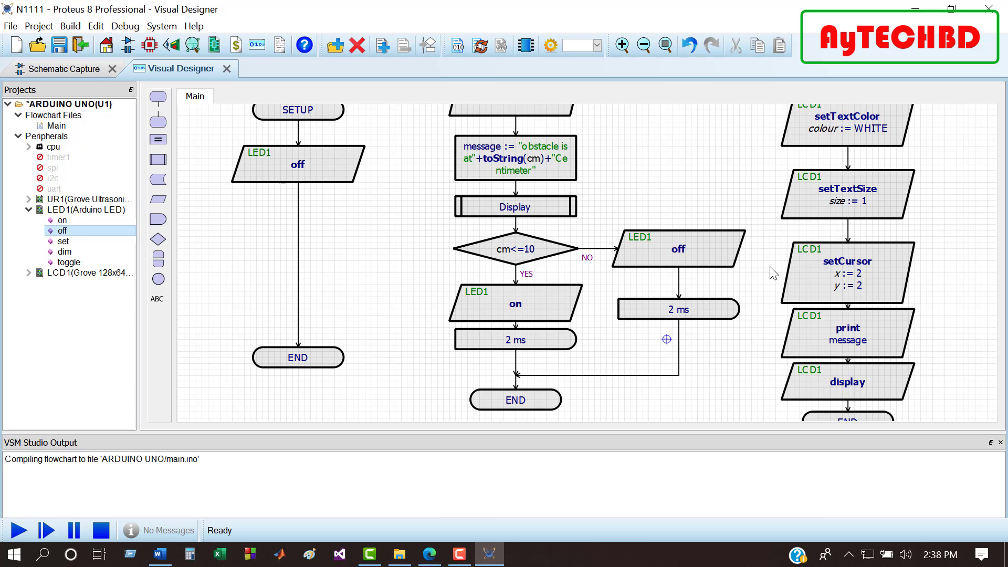
scroll(772, 272, "down", 3)
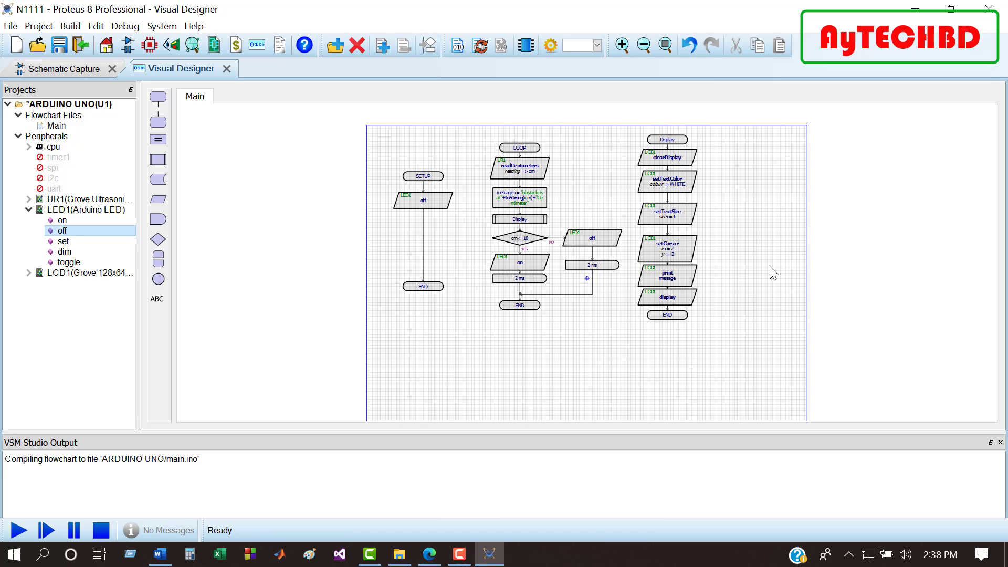
scroll(770, 267, "up", 1)
scroll(770, 267, "down", 1)
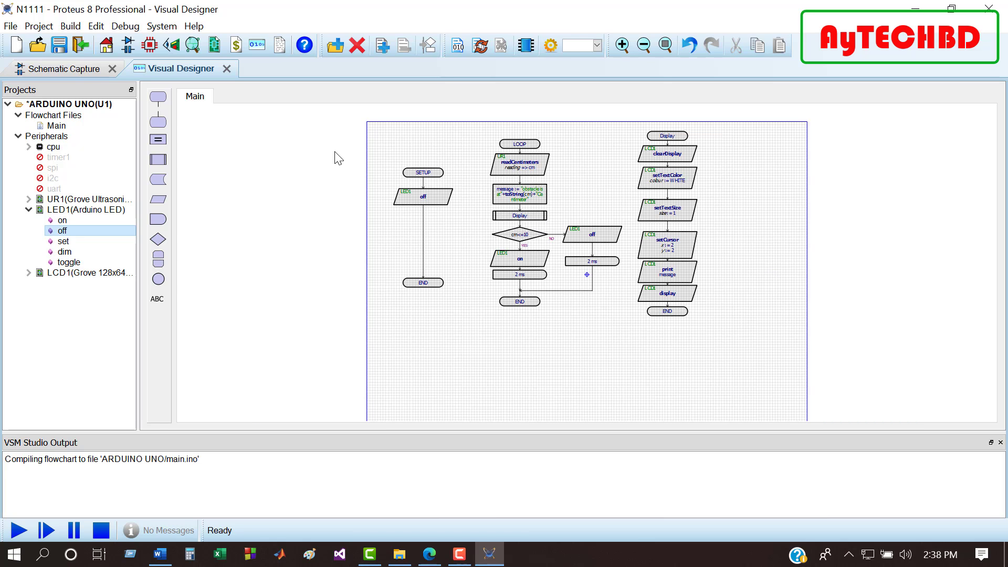
Build the current firmware project and return to the schematic
left_click(78, 30)
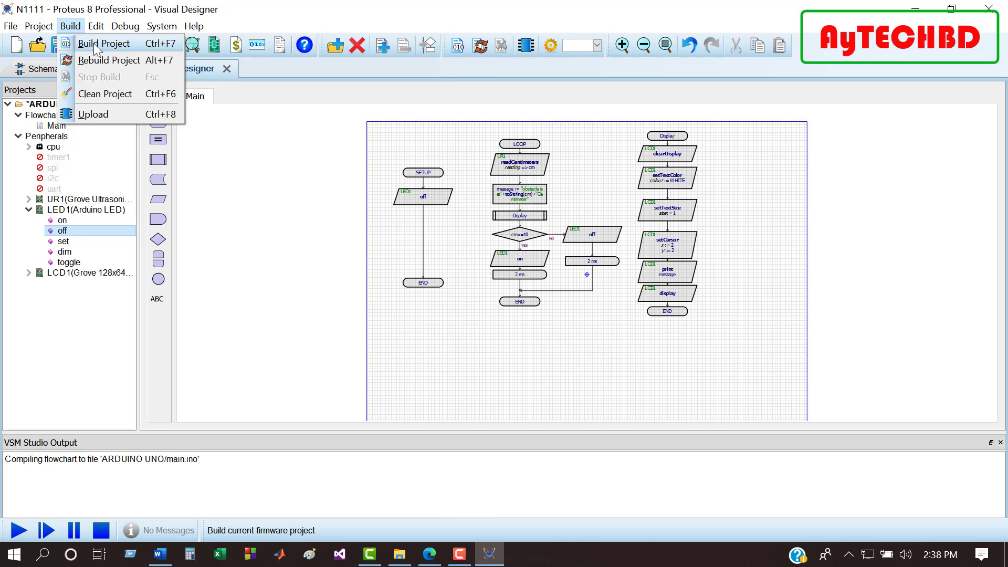
left_click(96, 50)
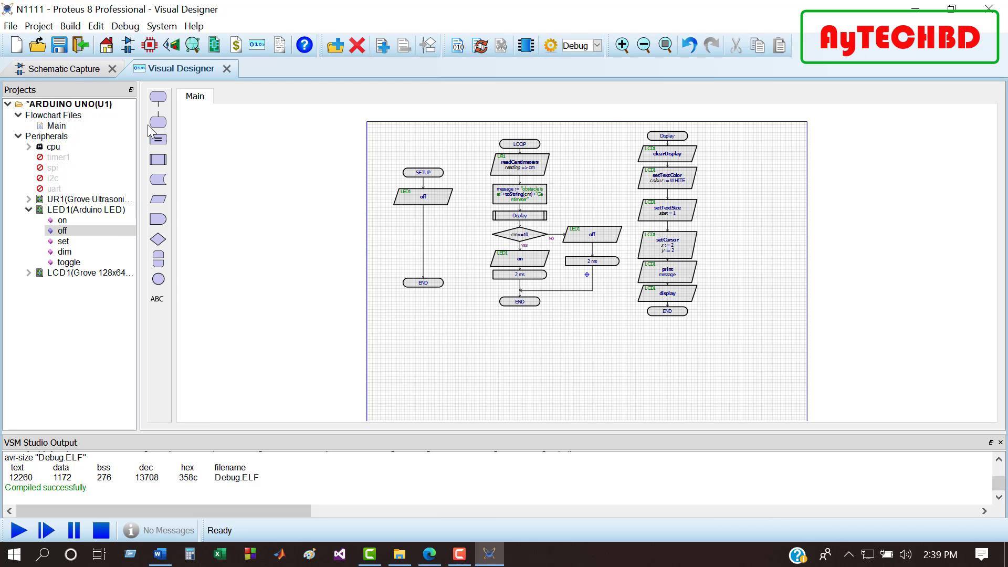
left_click(68, 69)
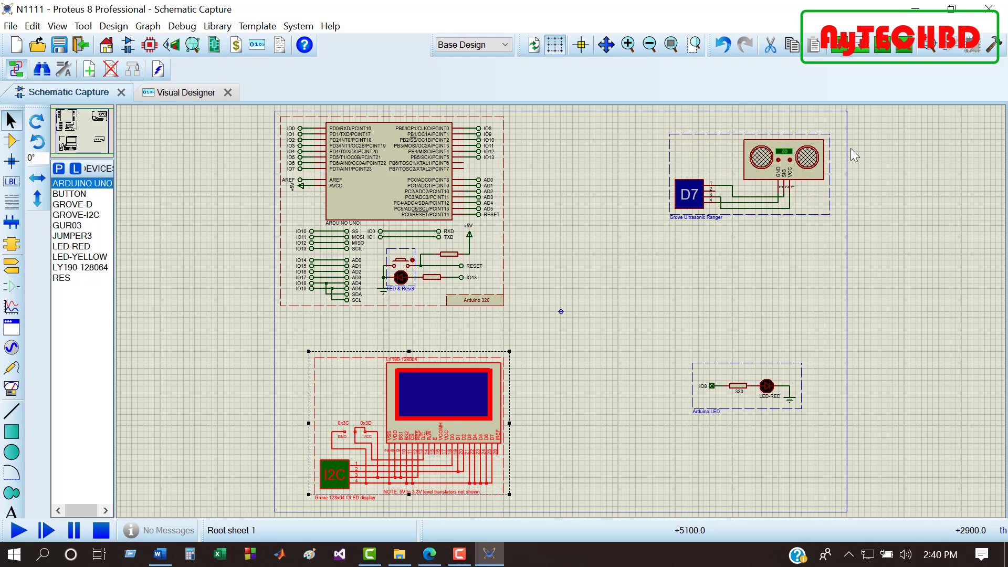
Decrease the simulated obstacle distance on the Grove ultrasonic ranger in repeated decrements
scroll(850, 148, "up", 2)
key("F7")
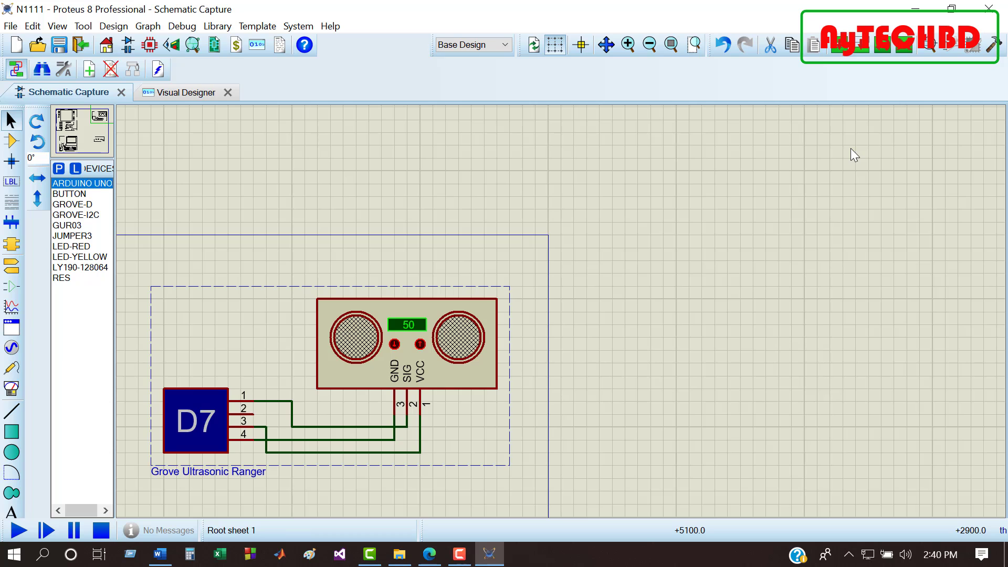
left_click(395, 345)
left_click(394, 345)
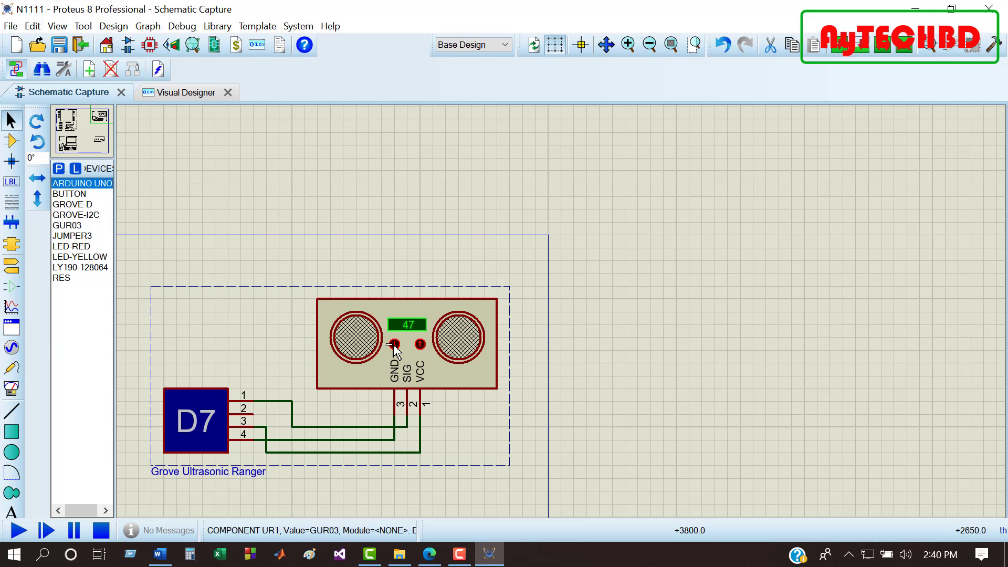
left_click(394, 345)
left_click(394, 344)
left_click(394, 345)
left_click(394, 345)
left_click(395, 345)
left_click(394, 345)
left_click(394, 345)
left_click(395, 345)
left_click(395, 345)
left_click(394, 344)
left_click(394, 345)
left_click(395, 344)
left_click(394, 344)
left_click(395, 345)
left_click(394, 345)
left_click(394, 345)
left_click(395, 344)
left_click(394, 344)
left_click(395, 344)
left_click(394, 345)
left_click(395, 344)
left_click(395, 344)
left_click(394, 345)
left_click(394, 344)
left_click(395, 344)
left_click(394, 345)
left_click(395, 345)
Examine the red LED and the OLED message while the simulation is running
scroll(394, 350, "down", 3)
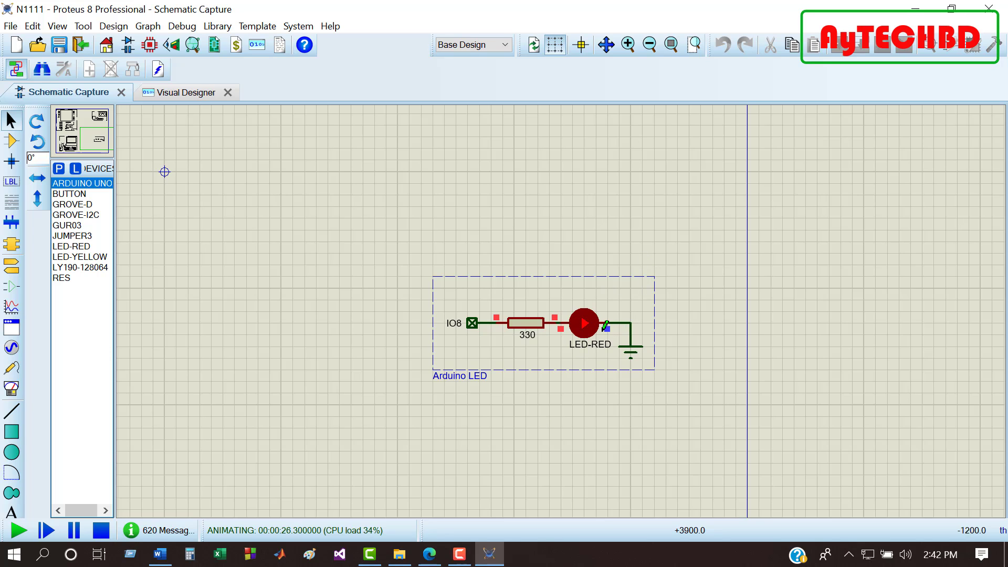
scroll(436, 331, "down", 3)
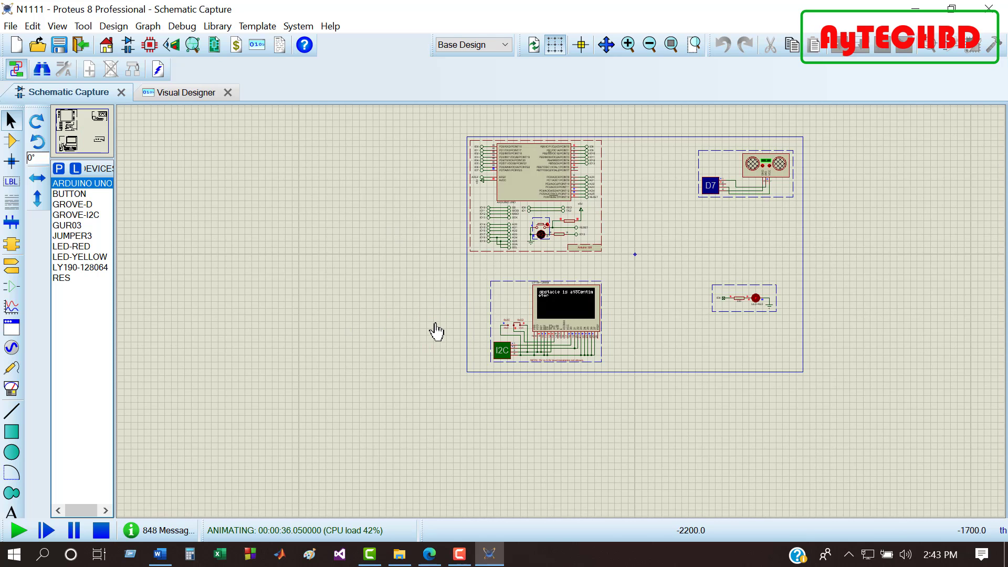
scroll(435, 331, "up", 3)
scroll(436, 331, "up", 1)
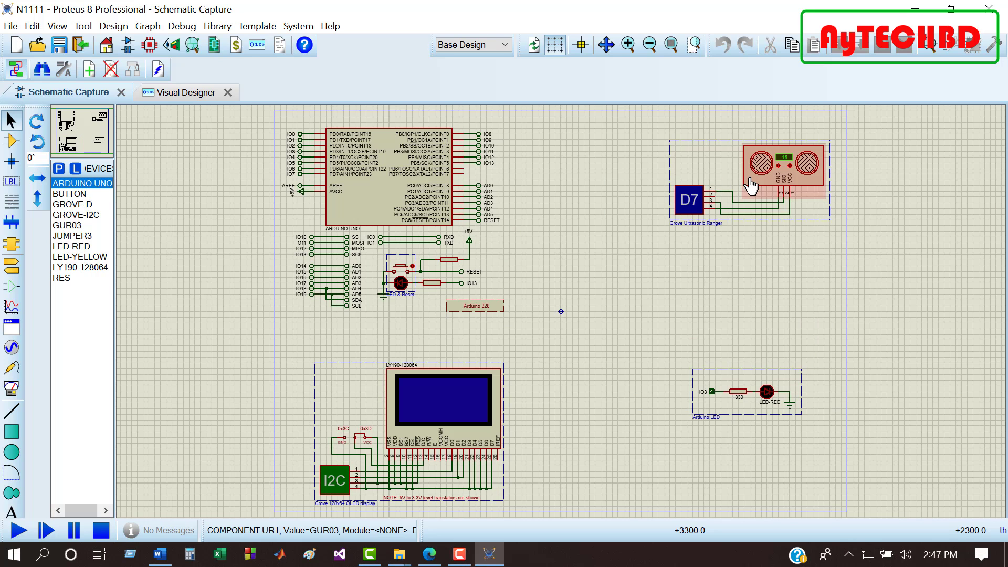
Run the simulation and check the OLED's distance message against the state of the red LED on IO8
scroll(751, 186, "up", 2)
scroll(751, 186, "up", 1)
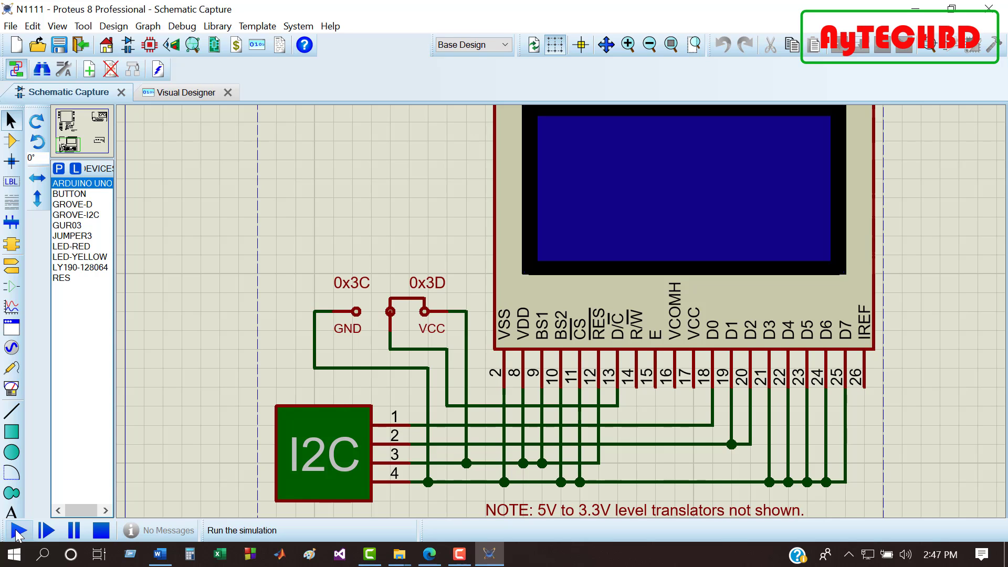
left_click(17, 532)
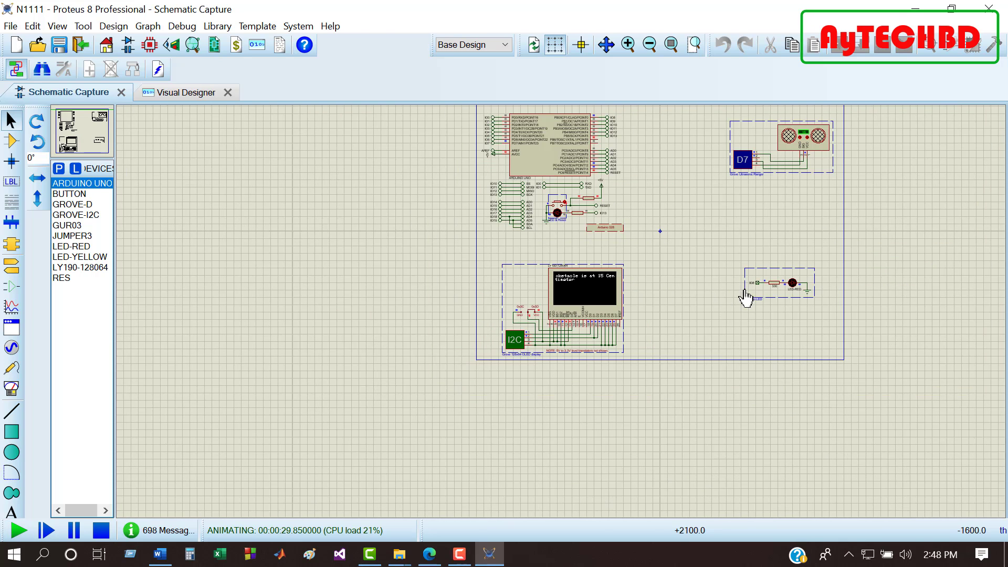
scroll(772, 282, "up", 4)
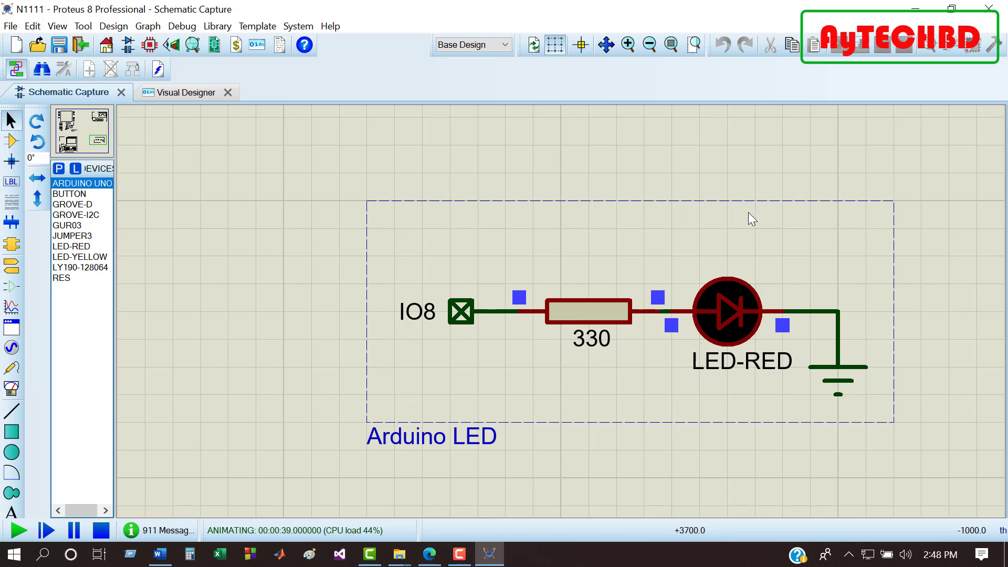
scroll(748, 213, "down", 4)
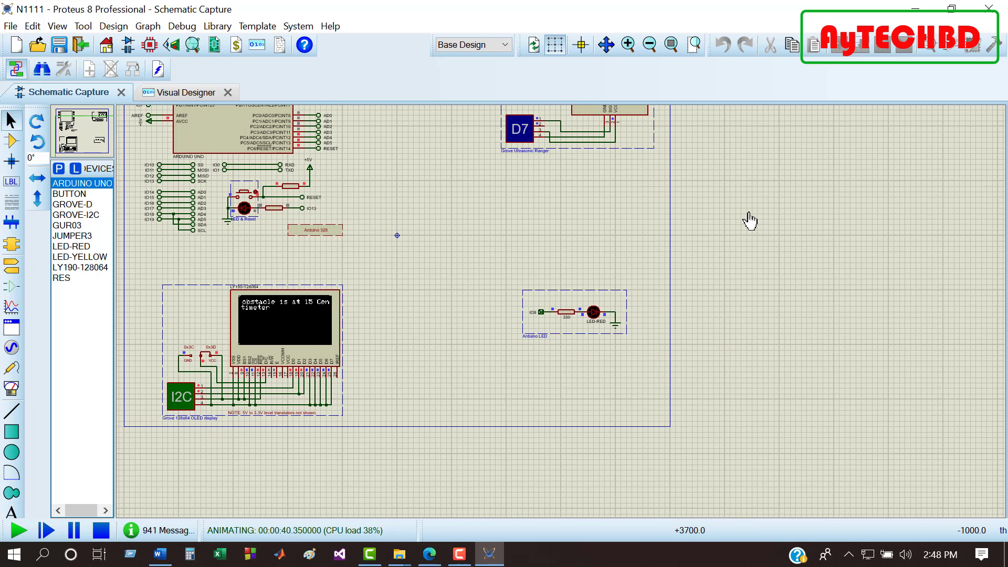
scroll(750, 221, "down", 1)
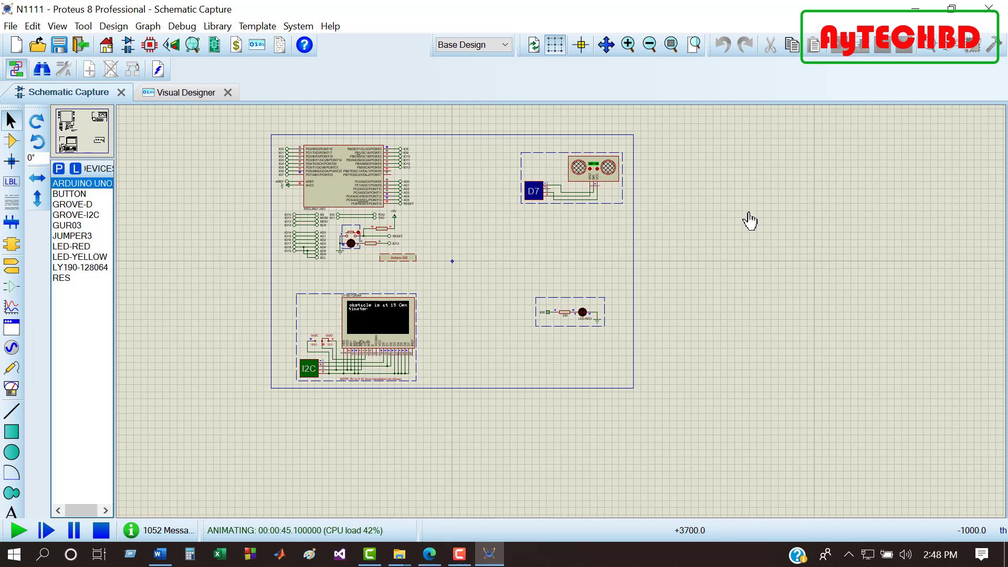
Close the project and reopen N1111.pdsprj from its folder
key("alt+F4")
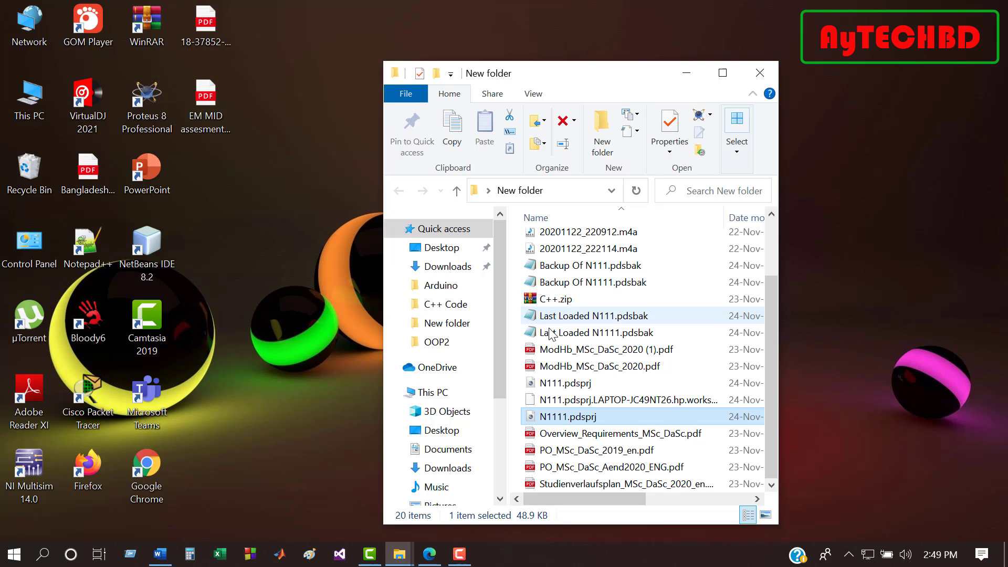
double_click(555, 417)
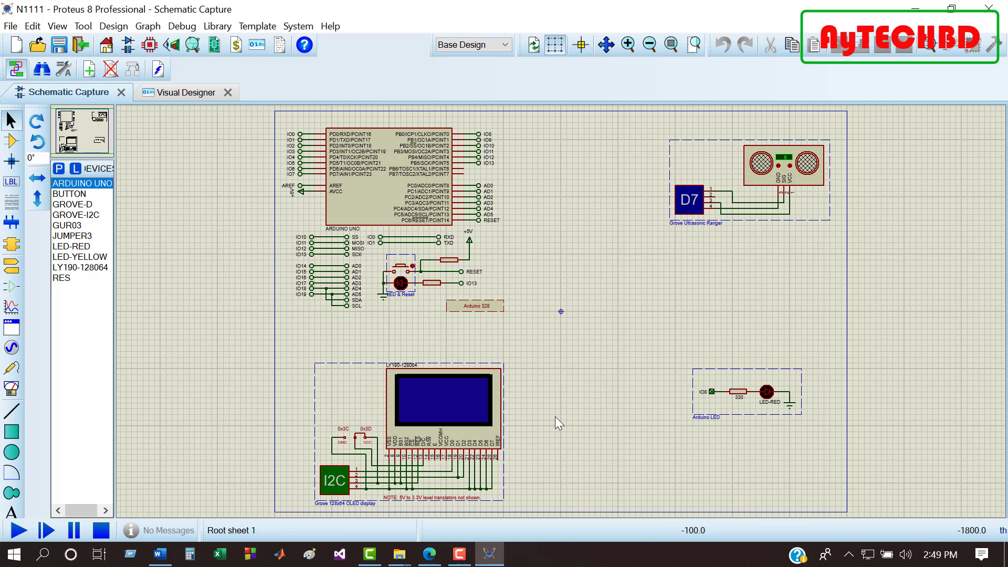
left_click(790, 166)
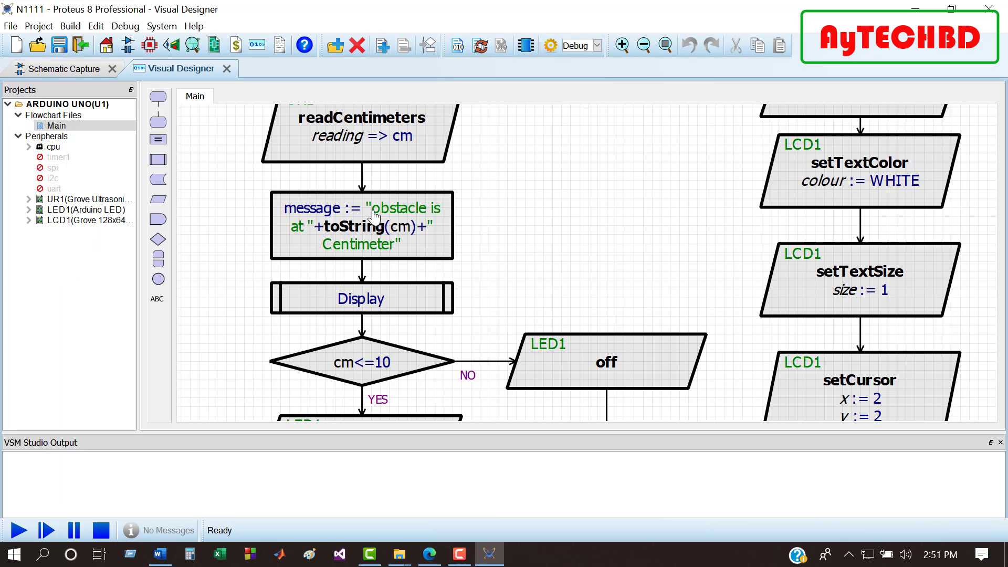
Review the SETUP, LOOP and Display routines in the Main flowchart
scroll(370, 214, "down", 2)
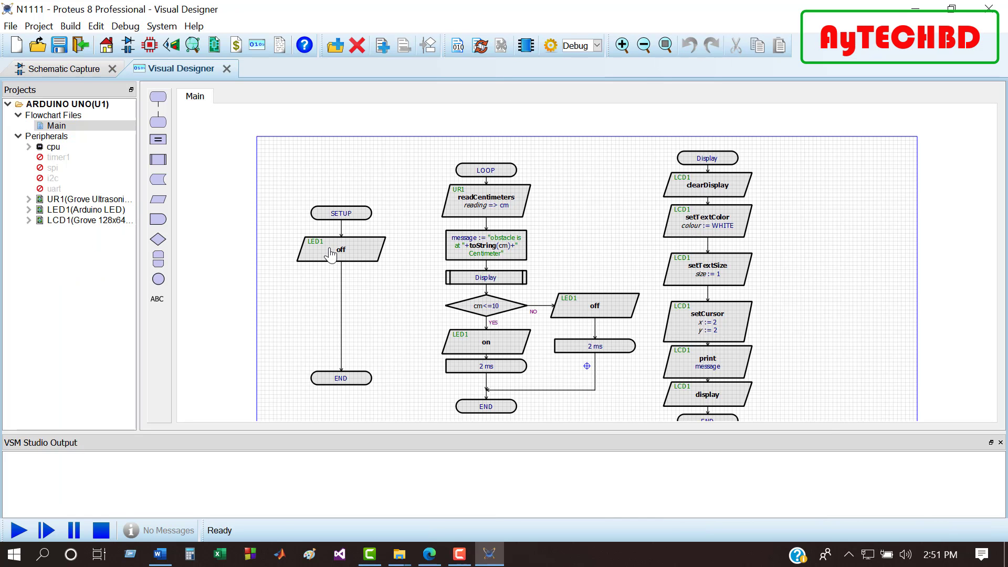
scroll(331, 255, "up", 2)
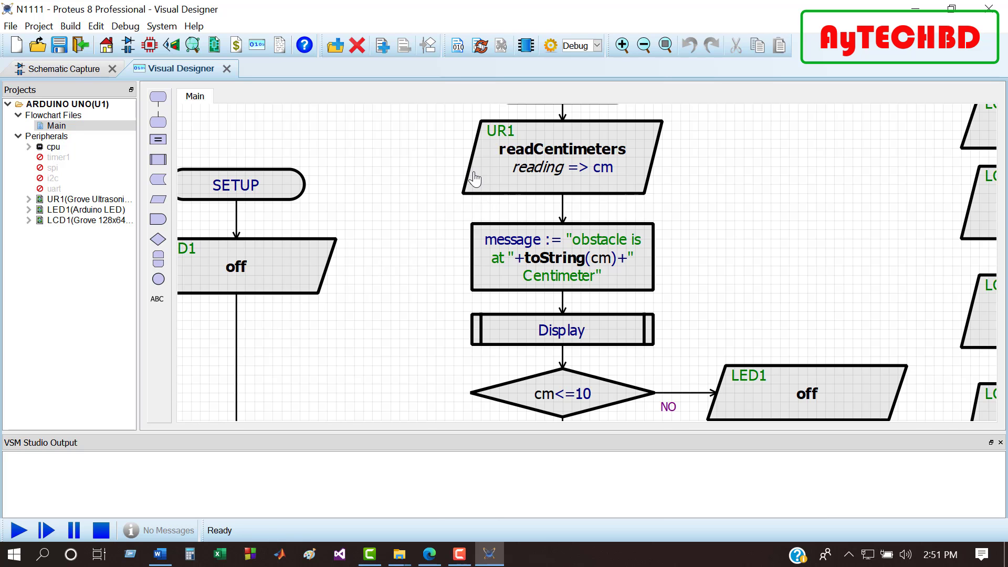
key("F8")
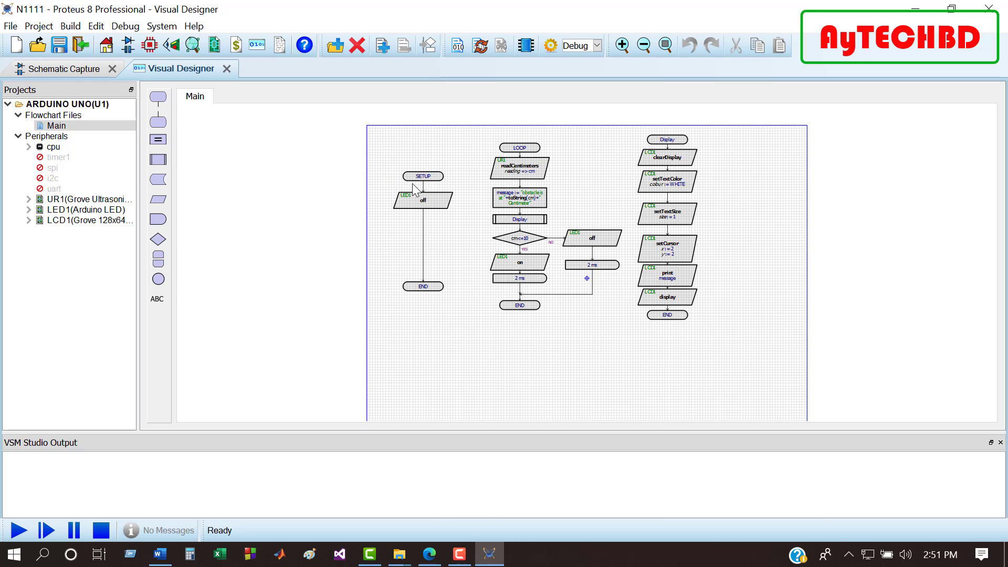
scroll(414, 185, "up", 1)
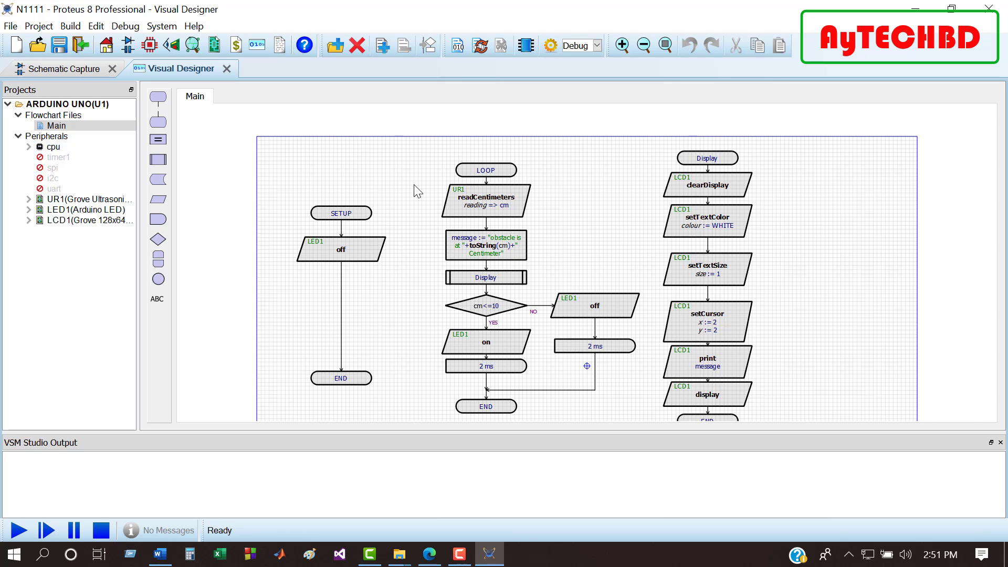
scroll(418, 191, "up", 1)
scroll(416, 191, "down", 1)
Move the Display routine's blocks, from its start block through END, upward to even out the gaps between them
left_click_drag(708, 163, 709, 153)
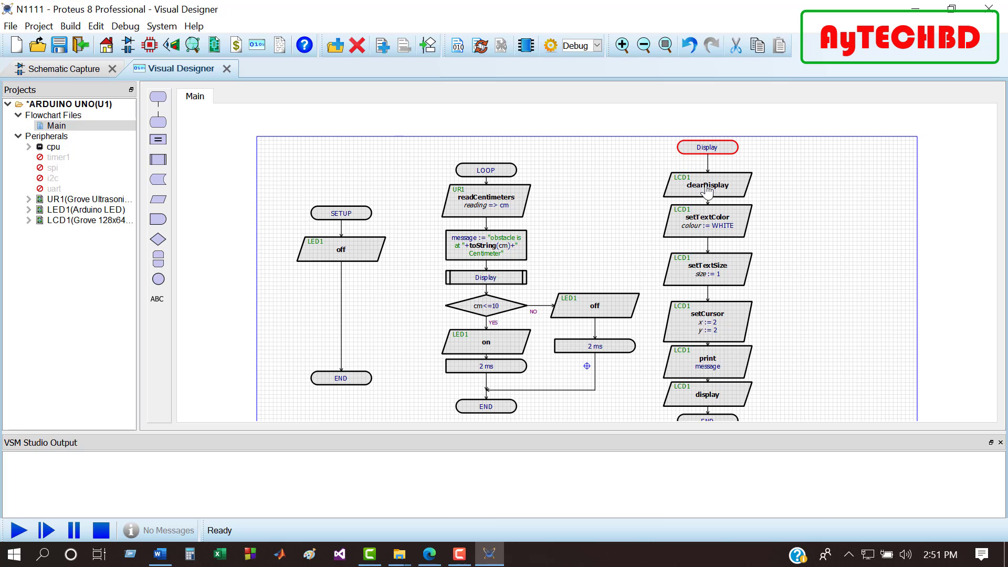
left_click_drag(708, 191, 707, 180)
left_click_drag(708, 221, 708, 210)
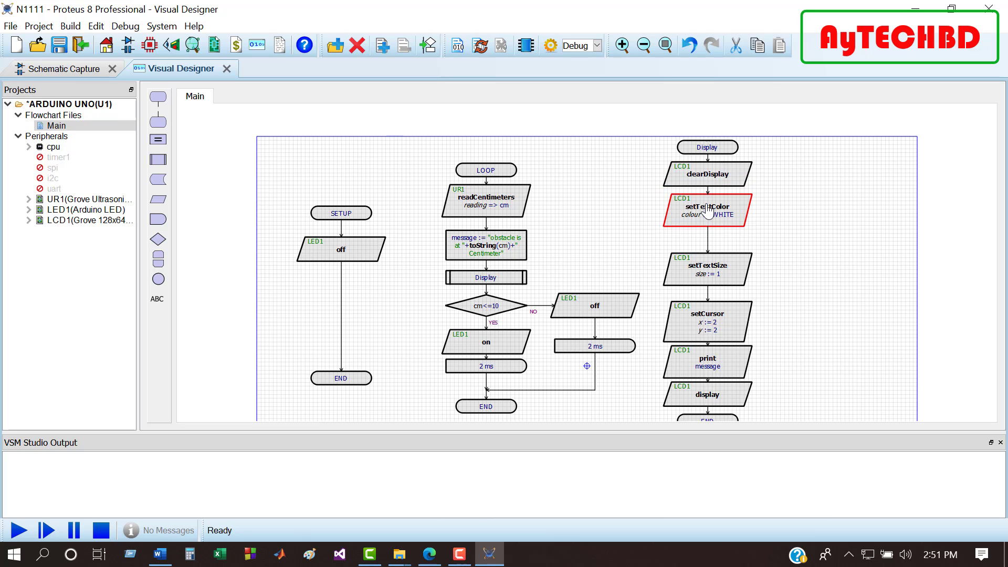
left_click_drag(713, 269, 713, 254)
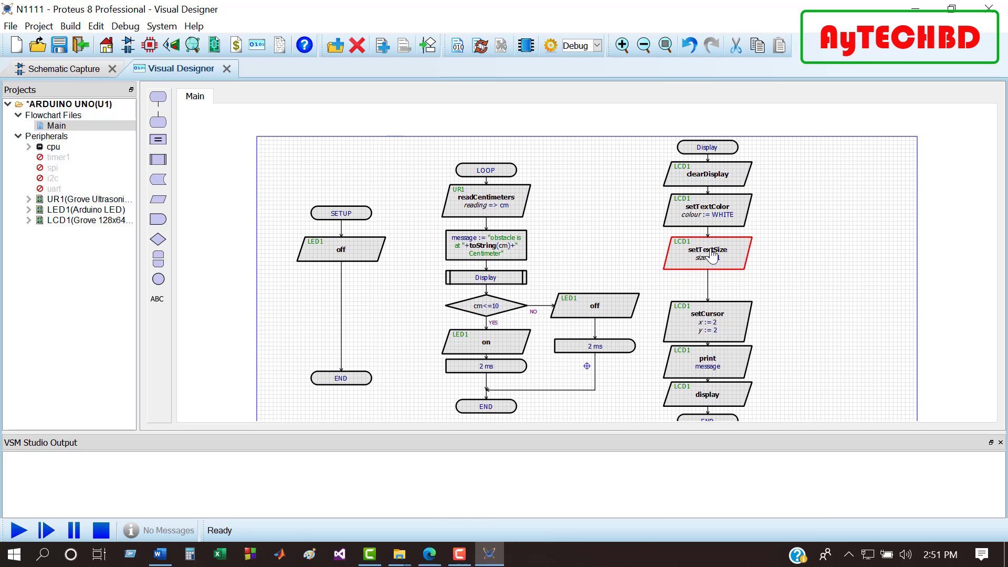
left_click_drag(710, 315, 705, 296)
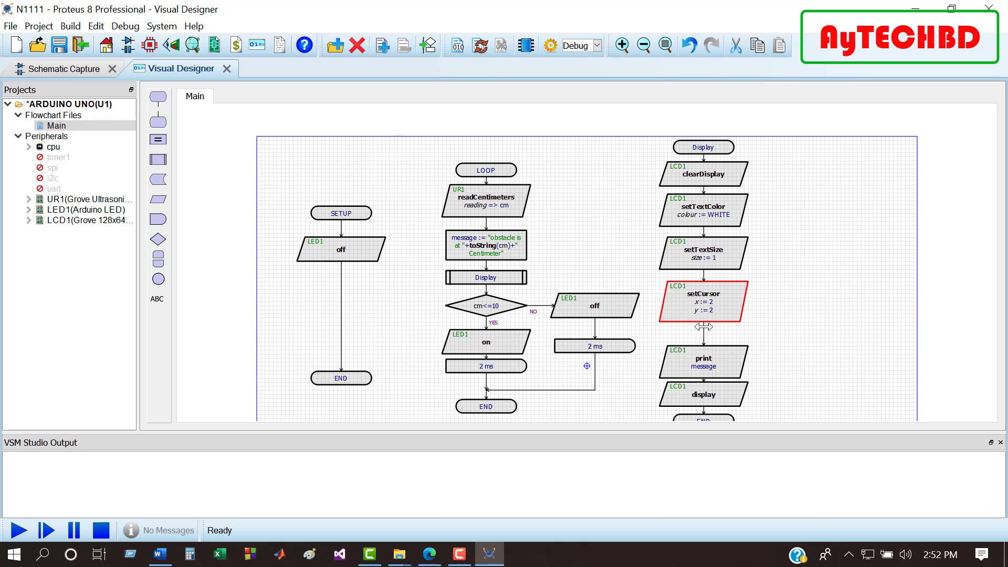
mouse_move(704, 376)
left_mouse_down()
mouse_move(701, 364)
mouse_move(702, 385)
left_mouse_up()
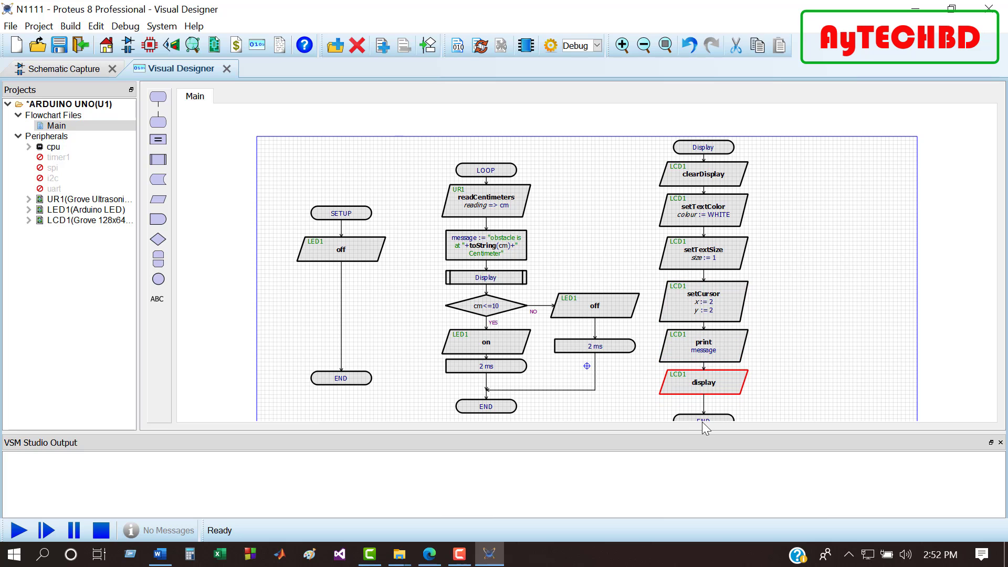
left_click_drag(702, 421, 703, 416)
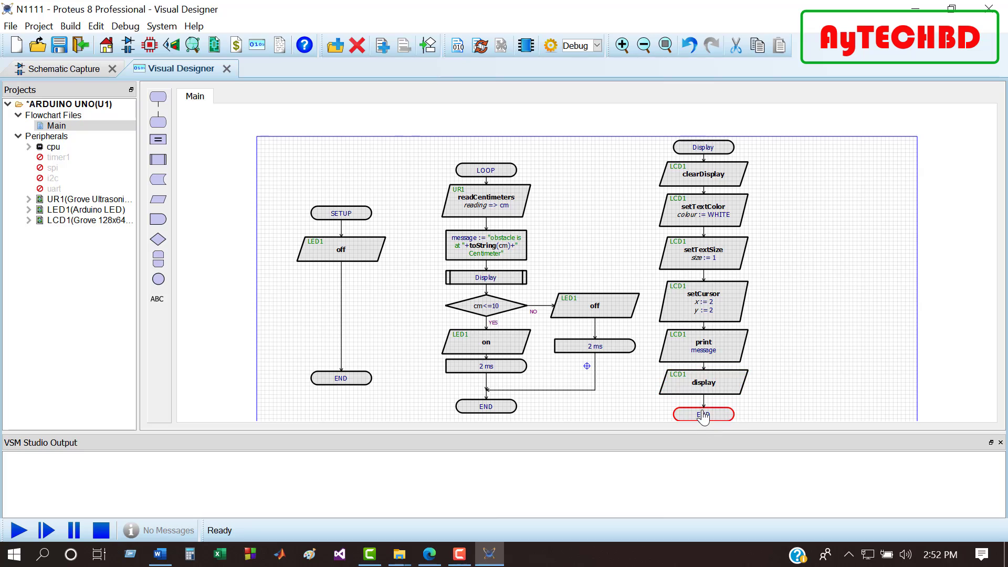